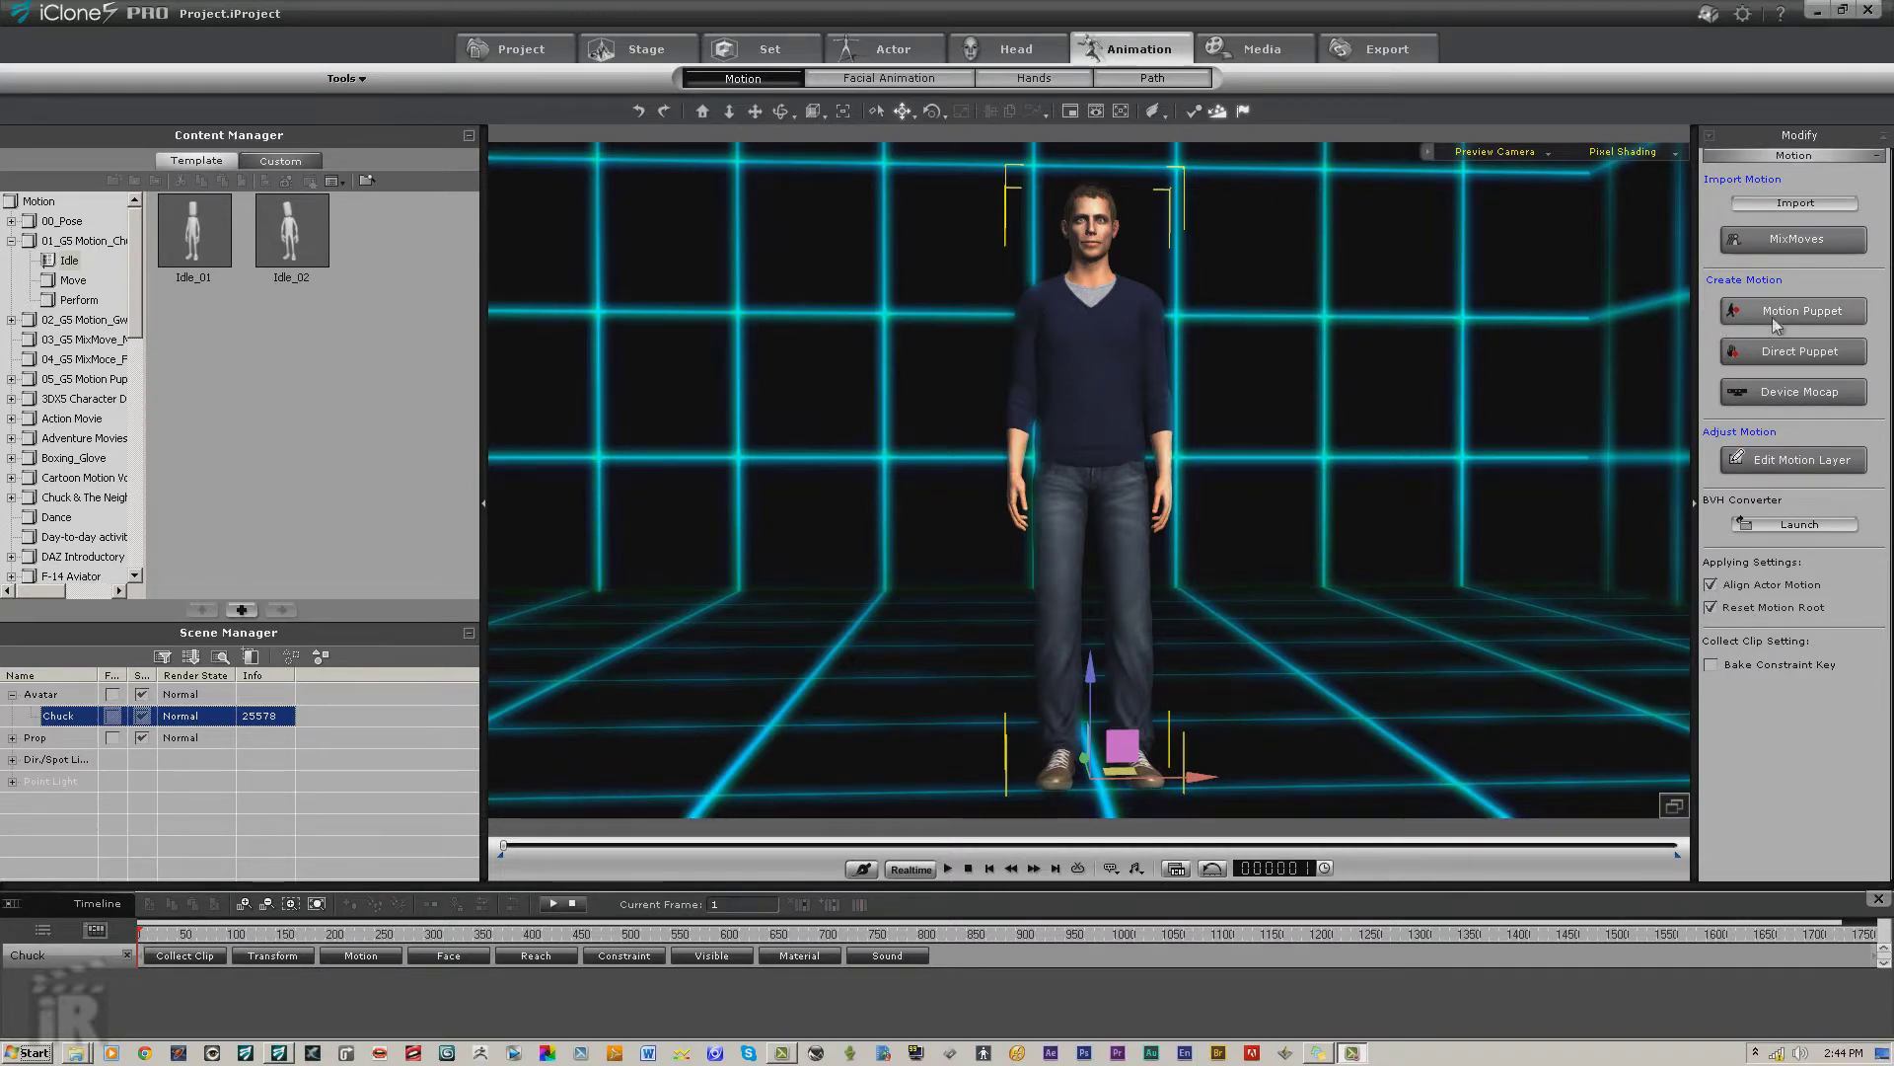
# Step: Record a Motion Puppet performance for the avatar using the 01_Natural2 preset, stop the recording and close the puppet window
pyautogui.click(1797, 310)
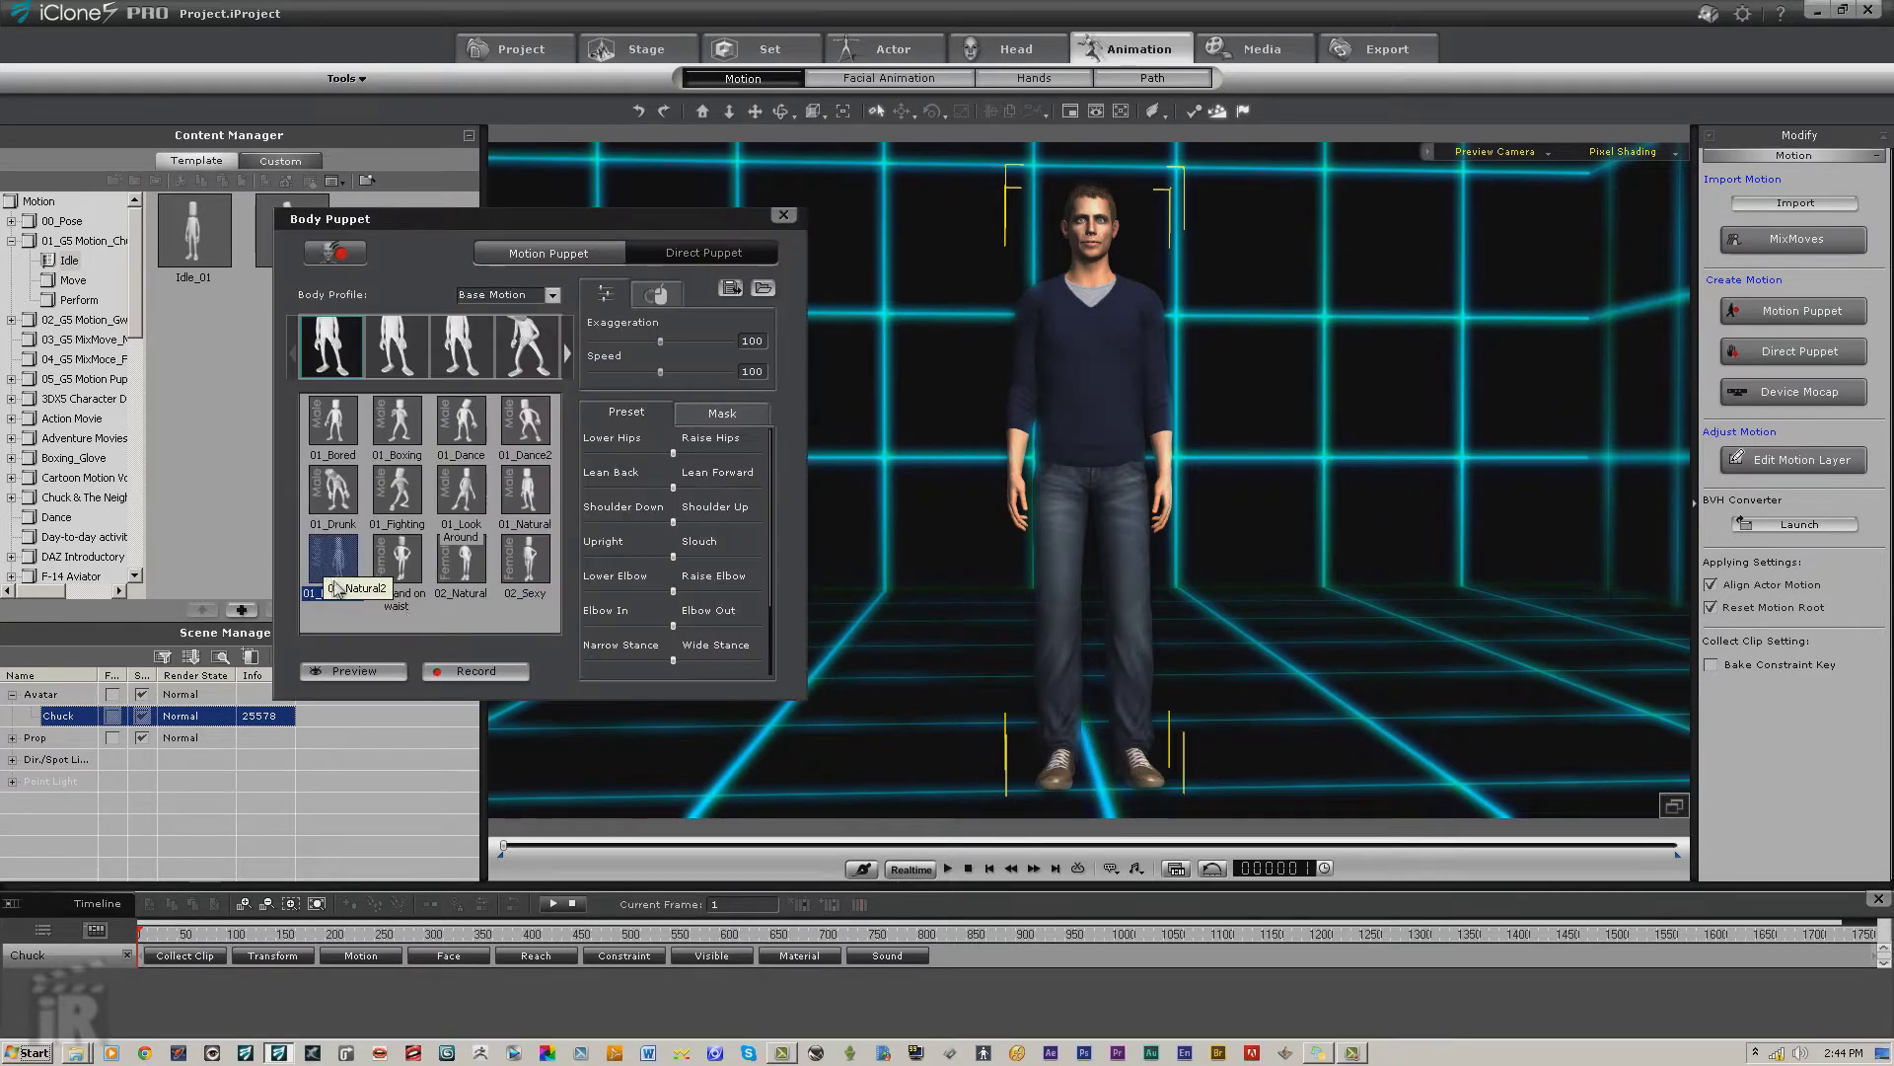
pyautogui.click(453, 668)
pyautogui.press('space')
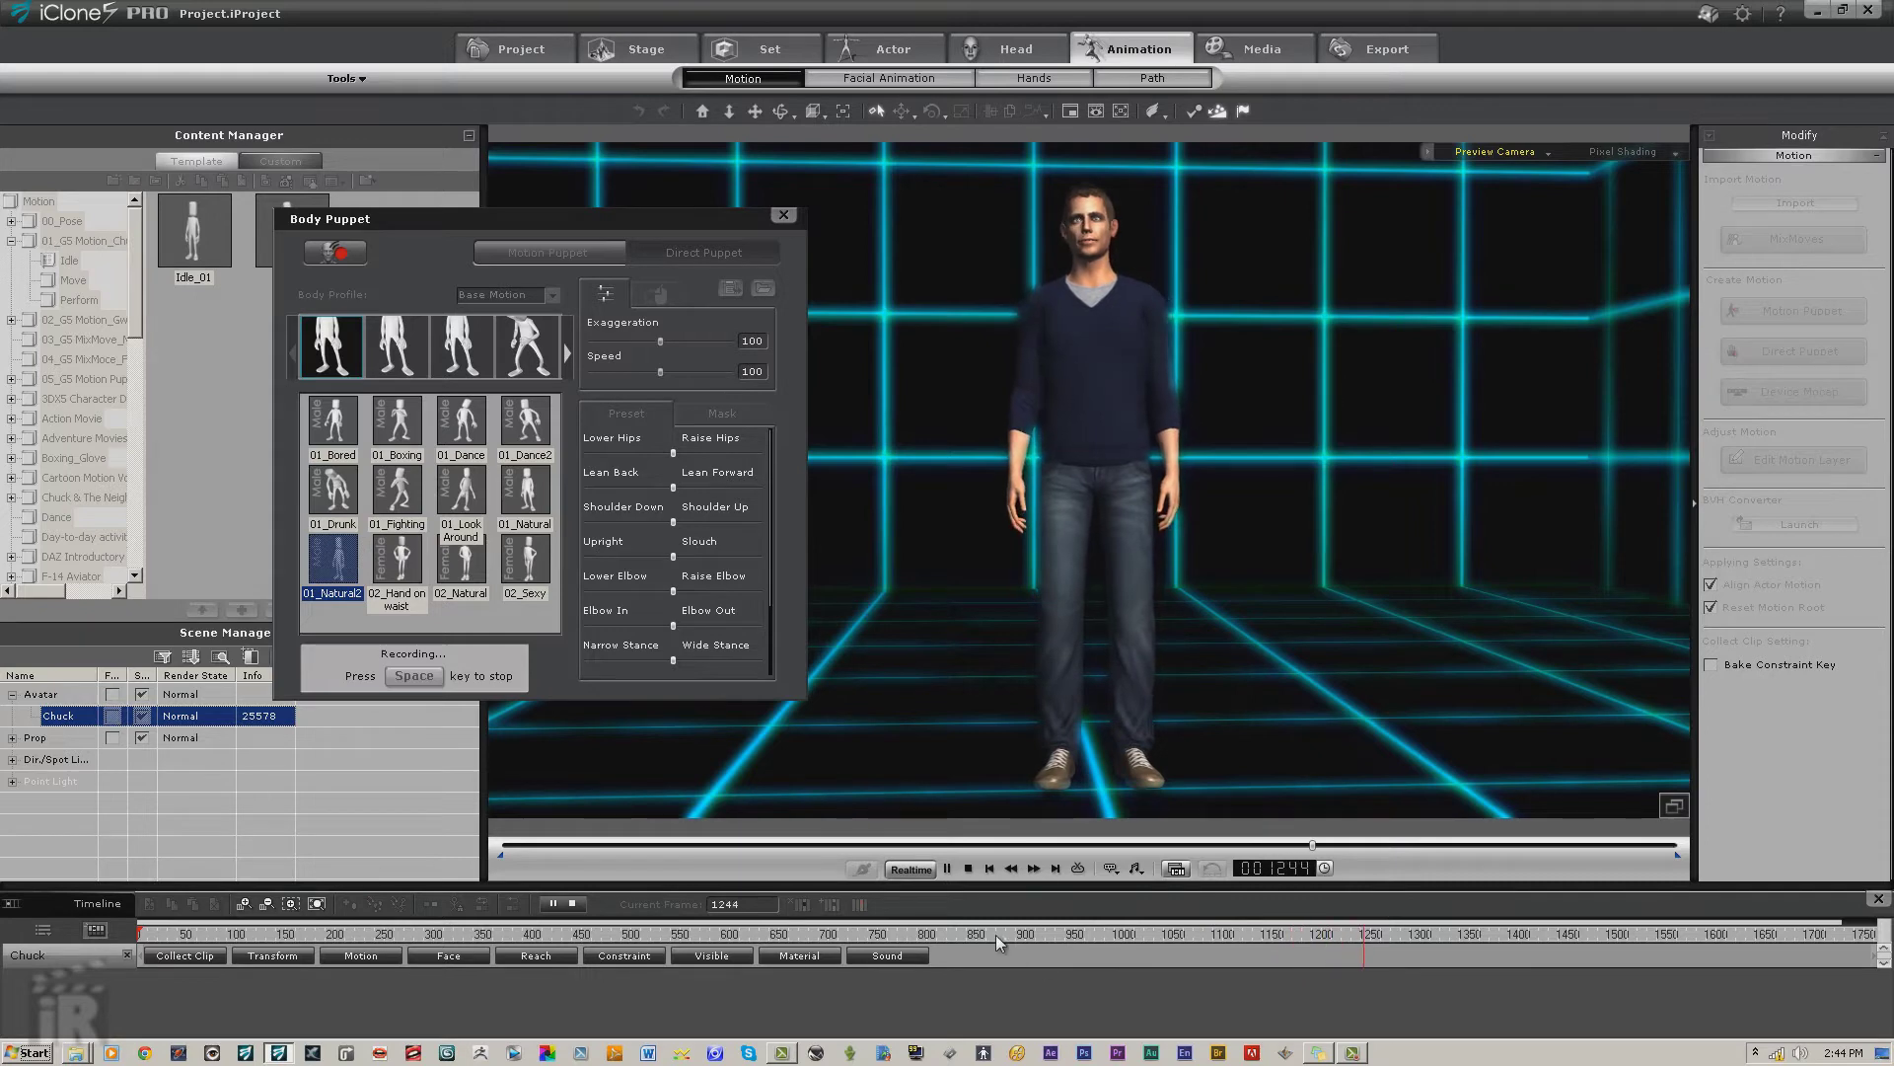
pyautogui.click(971, 869)
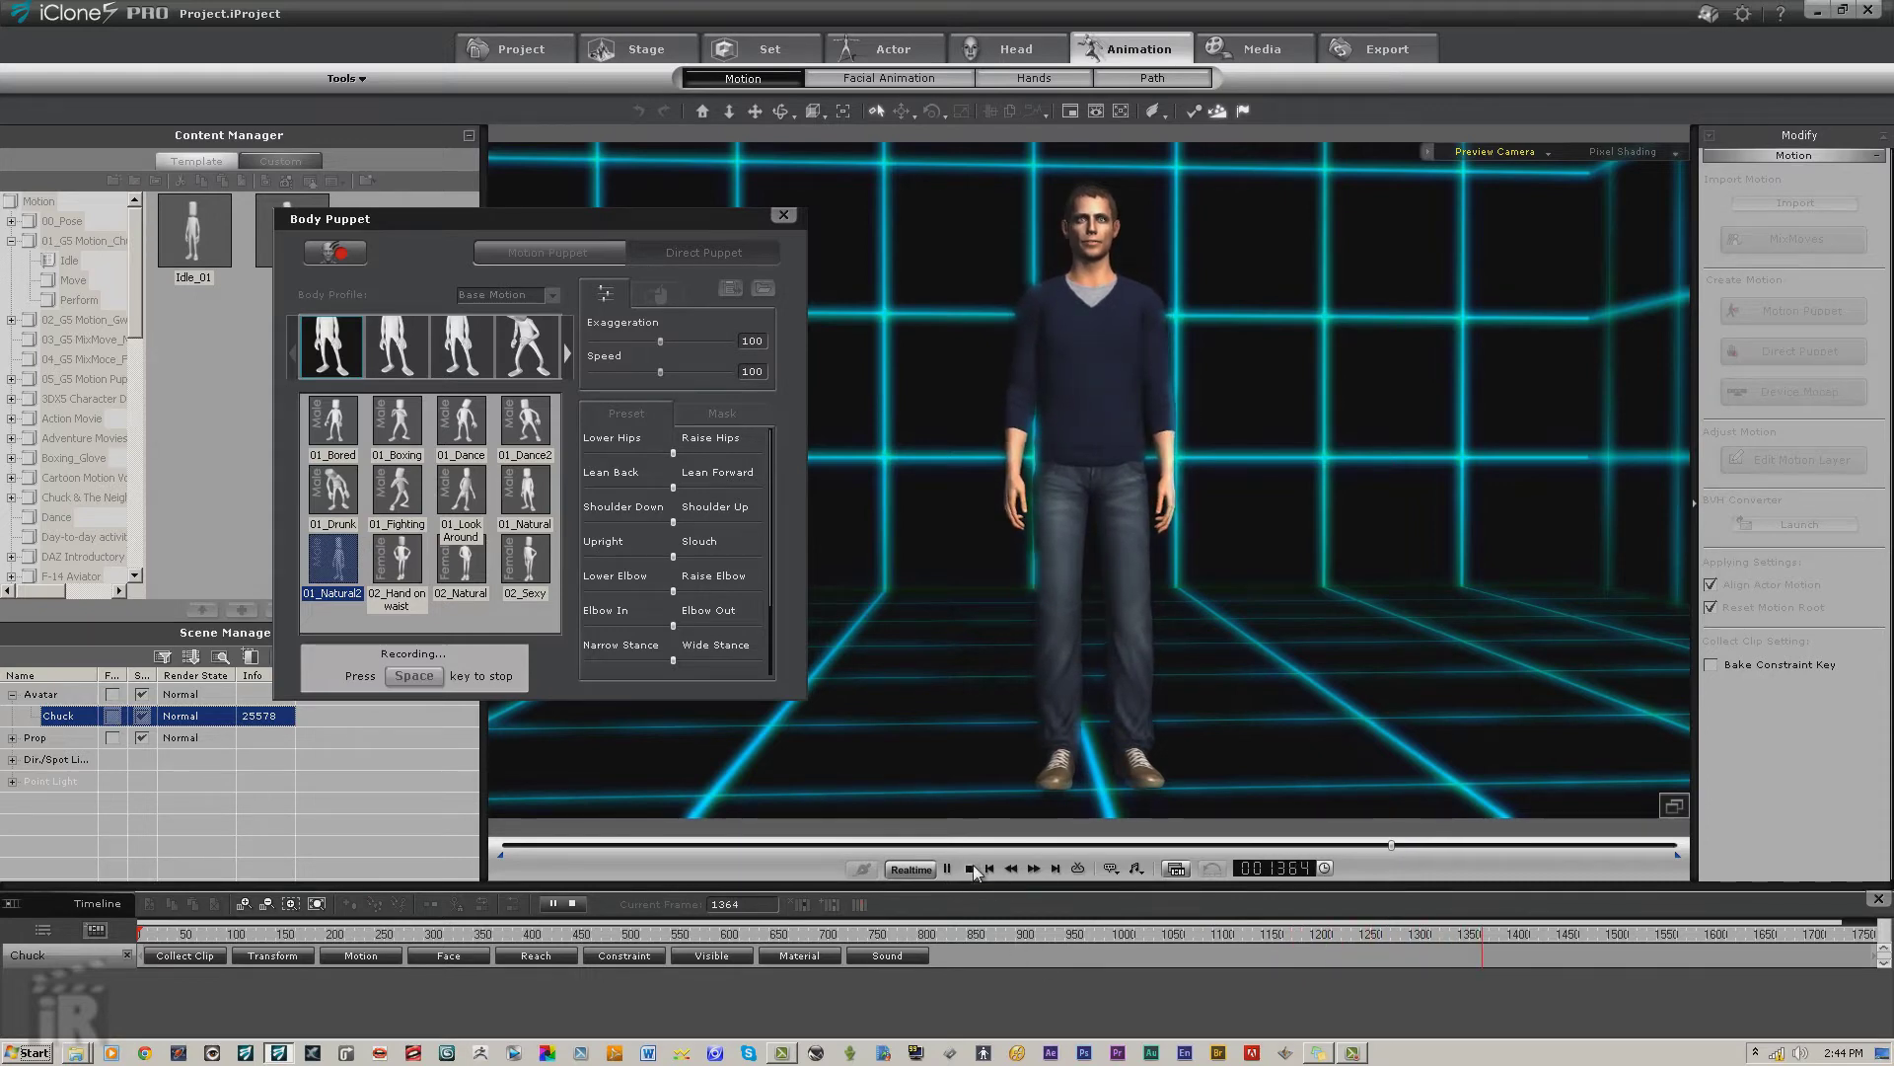
pyautogui.click(783, 216)
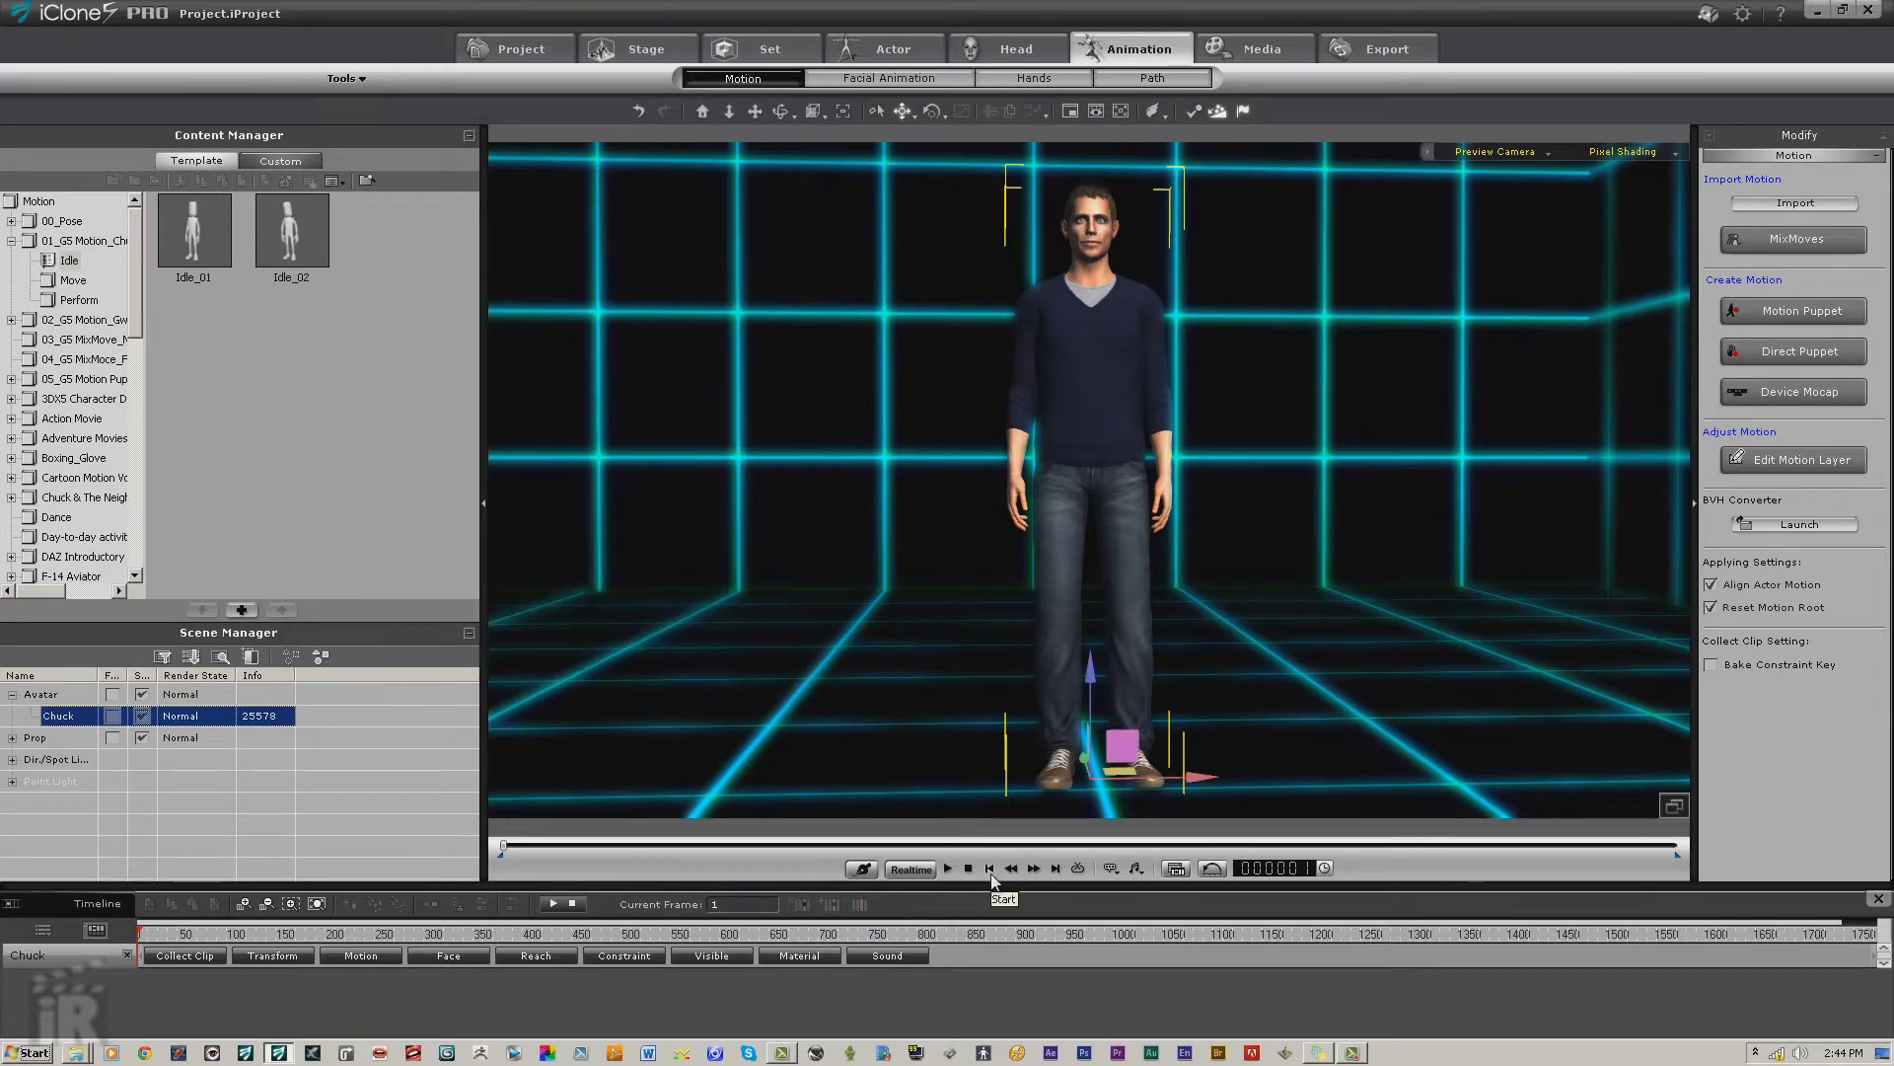
# Step: Show the avatar's Motion track and break the recorded puppet clip at frame 458, before the hand gesture
pyautogui.moveTo(1014, 846); pyautogui.dragTo(841, 847)
pyautogui.press('space')
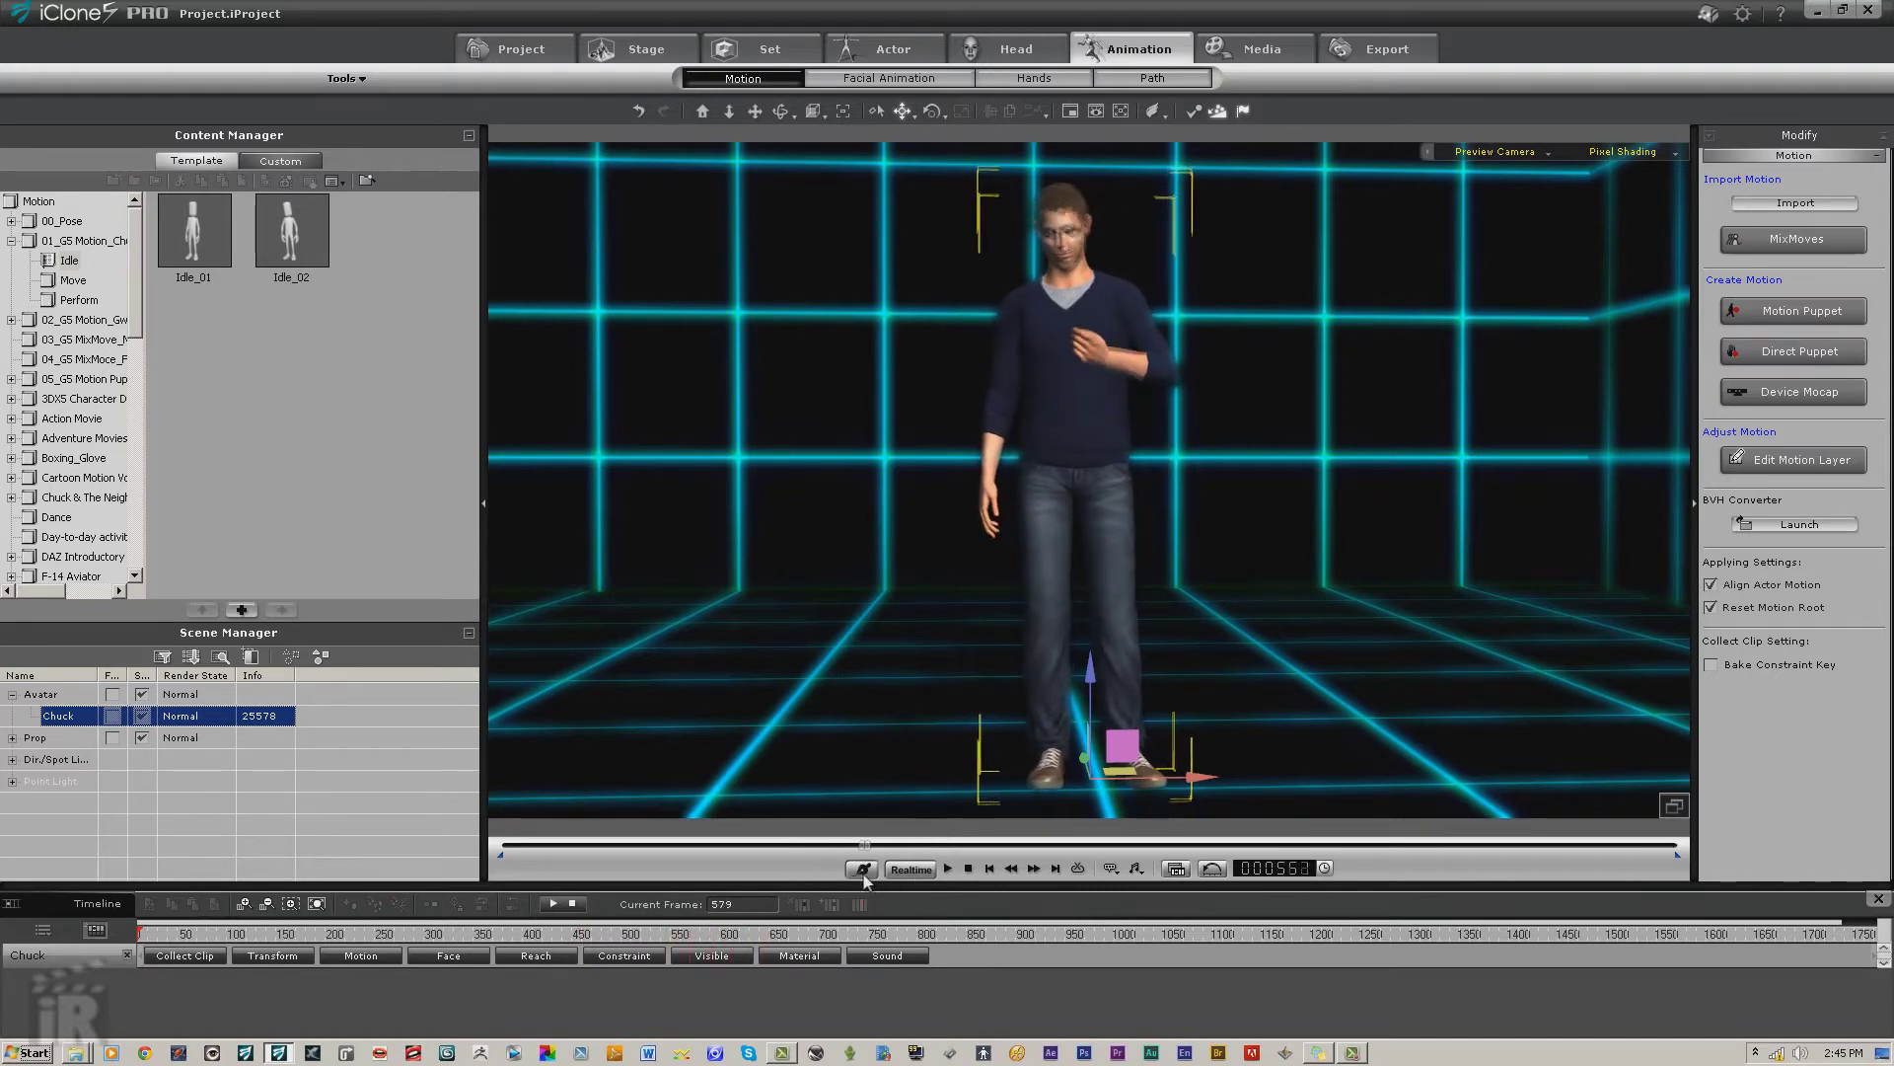
pyautogui.moveTo(838, 881)
pyautogui.mouseDown()
pyautogui.moveTo(910, 880)
pyautogui.moveTo(779, 893)
pyautogui.moveTo(803, 884)
pyautogui.mouseUp()
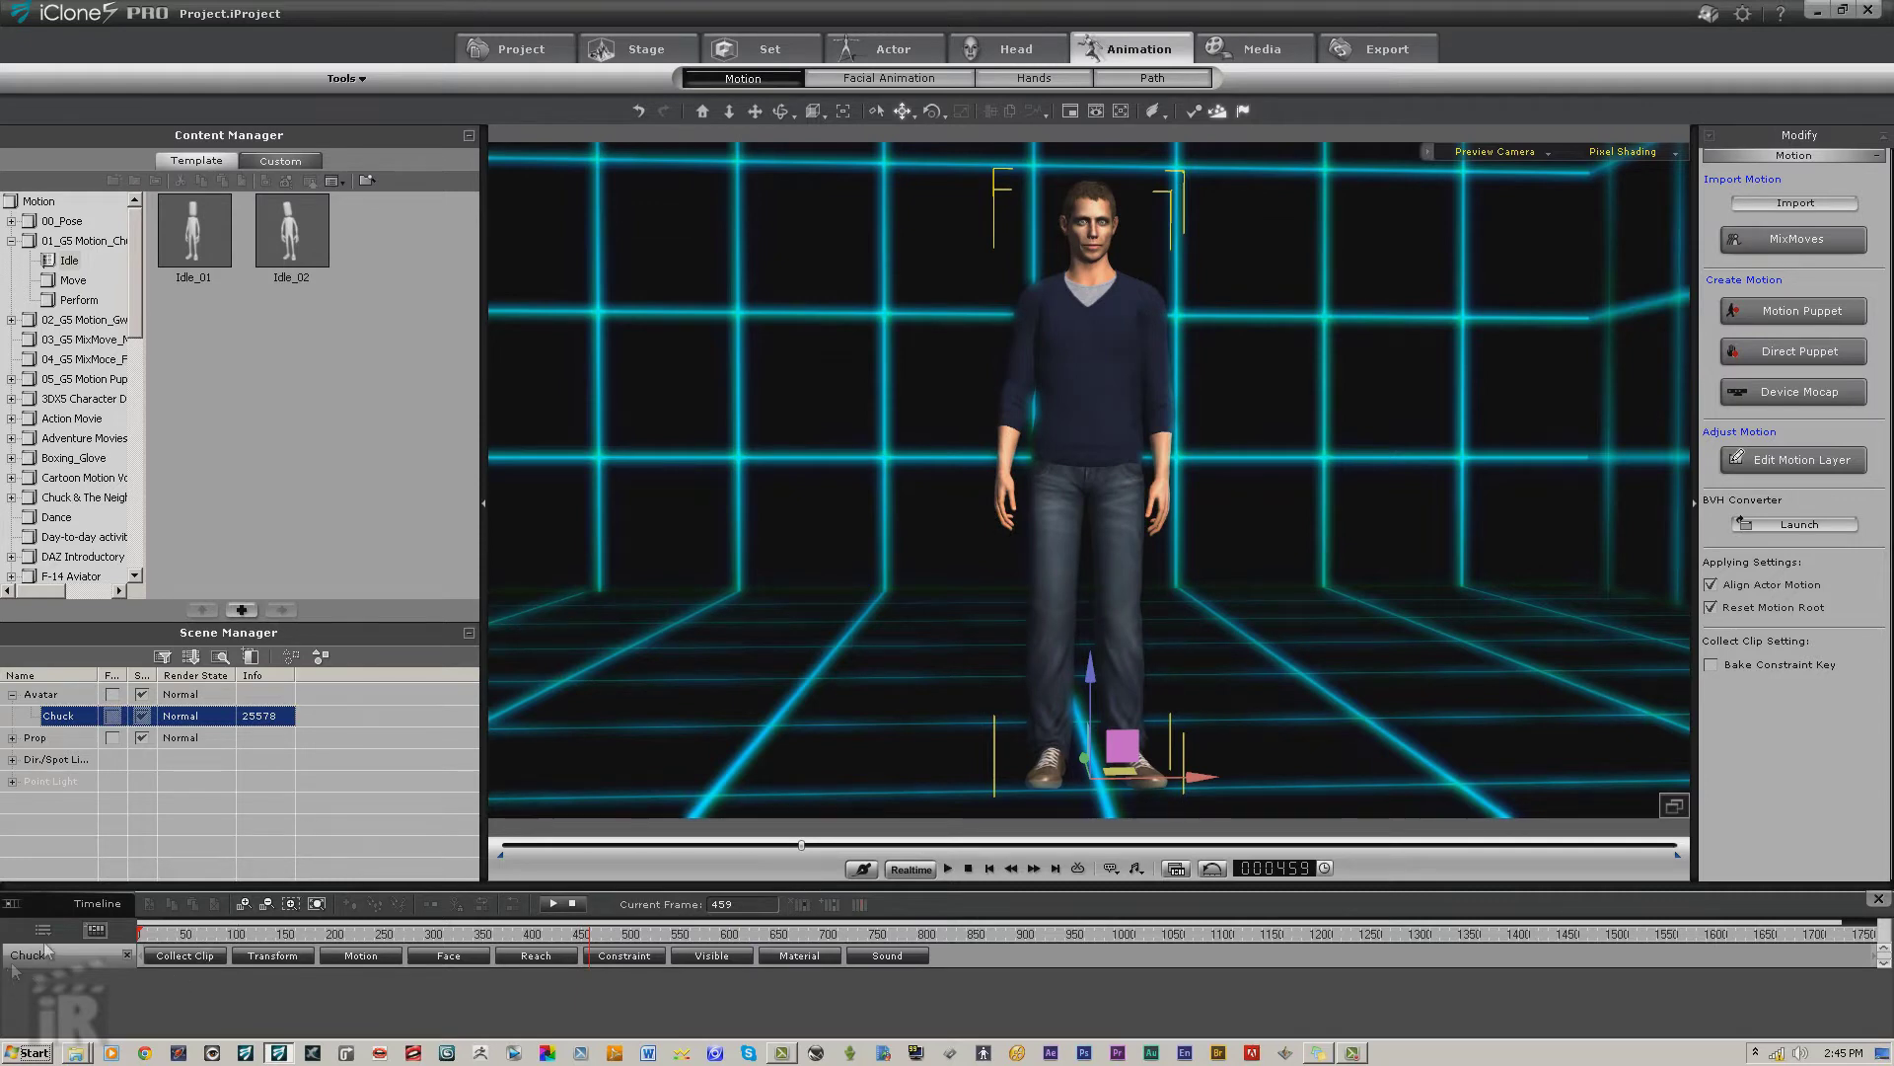
pyautogui.click(381, 956)
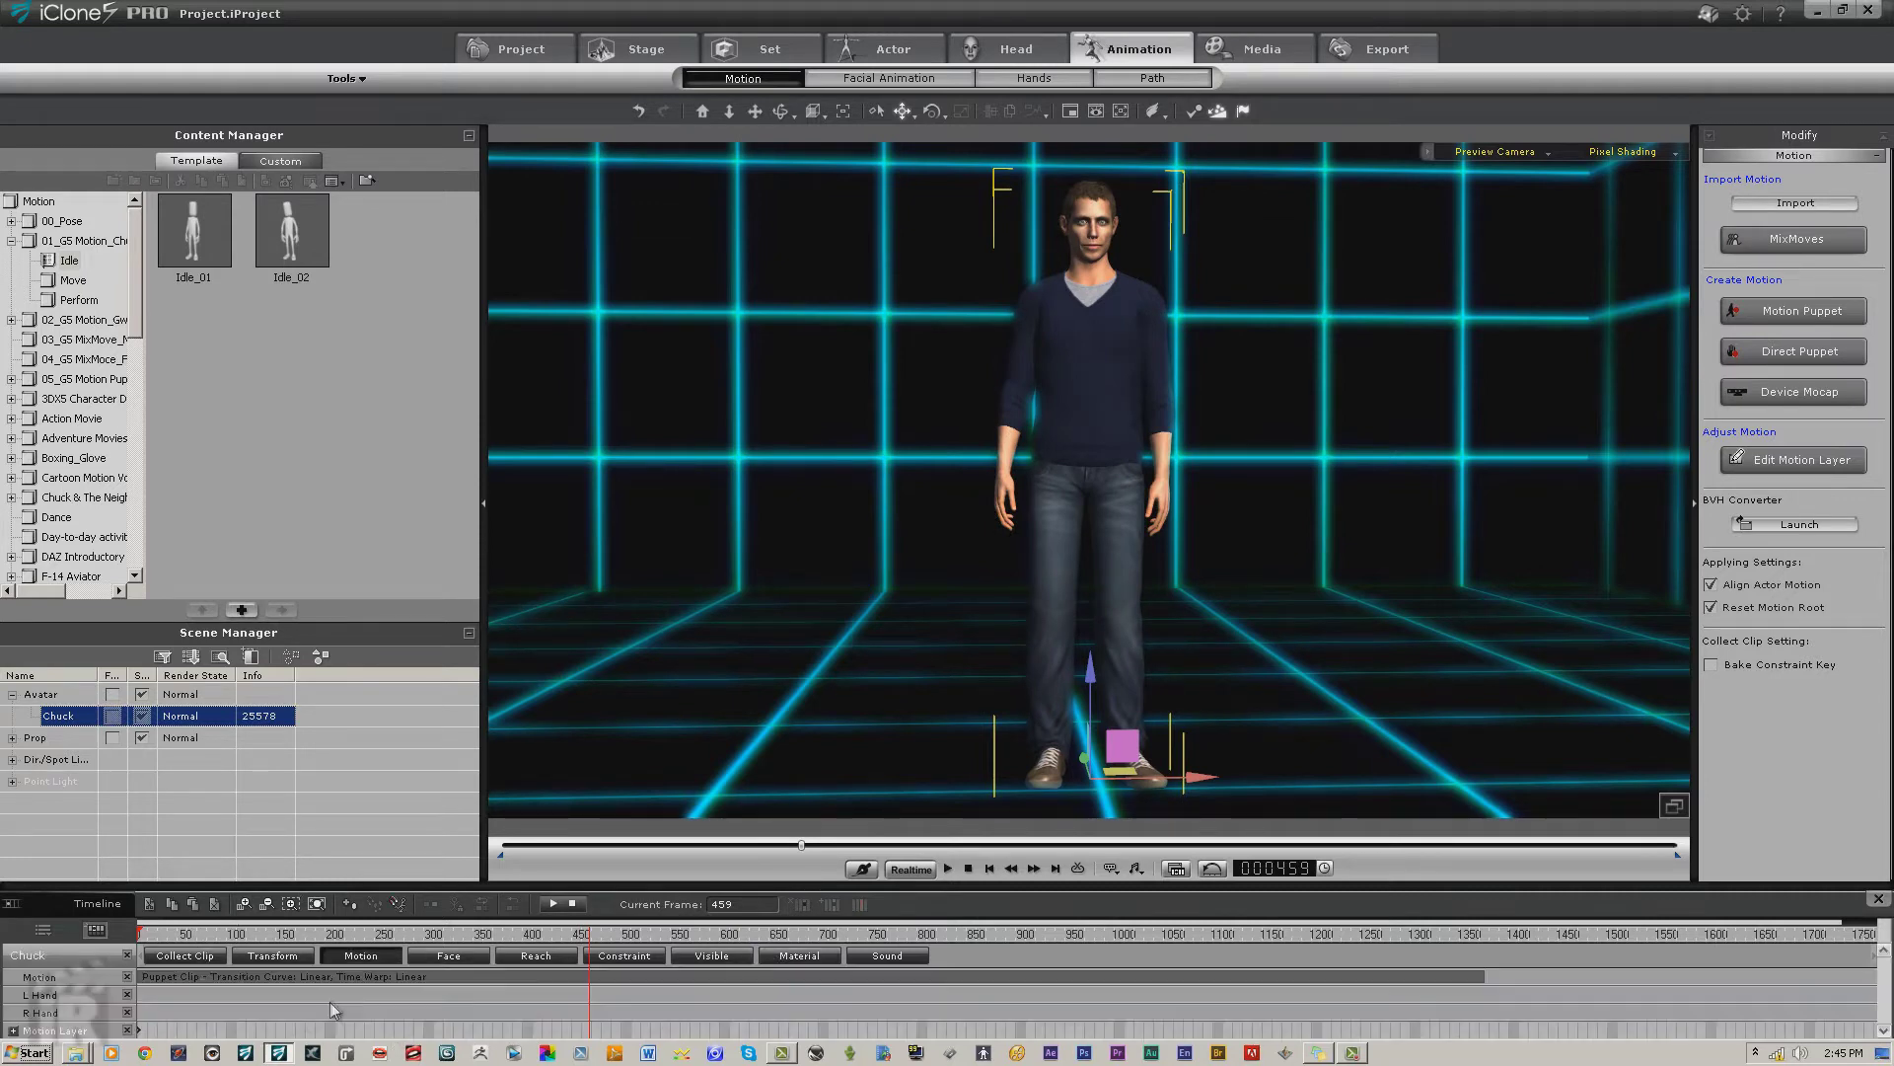
pyautogui.rightClick(591, 981)
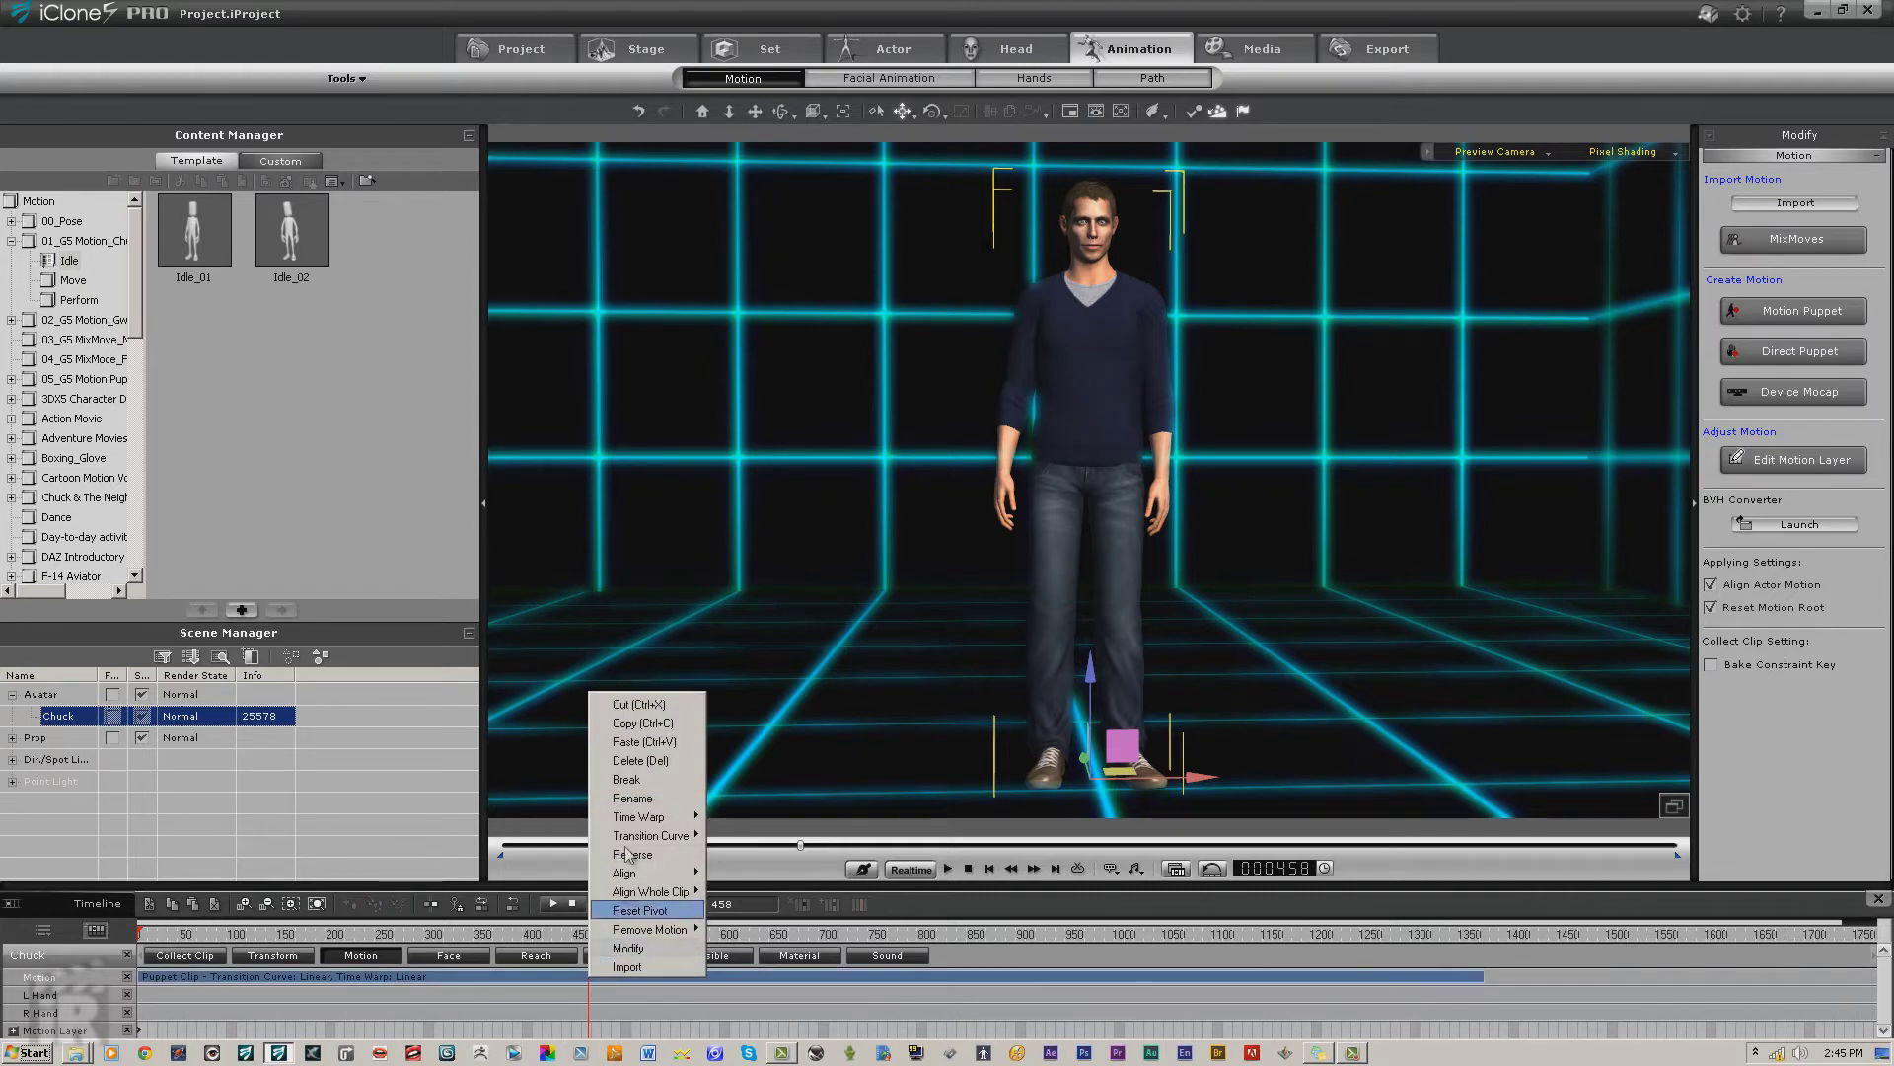
pyautogui.click(624, 780)
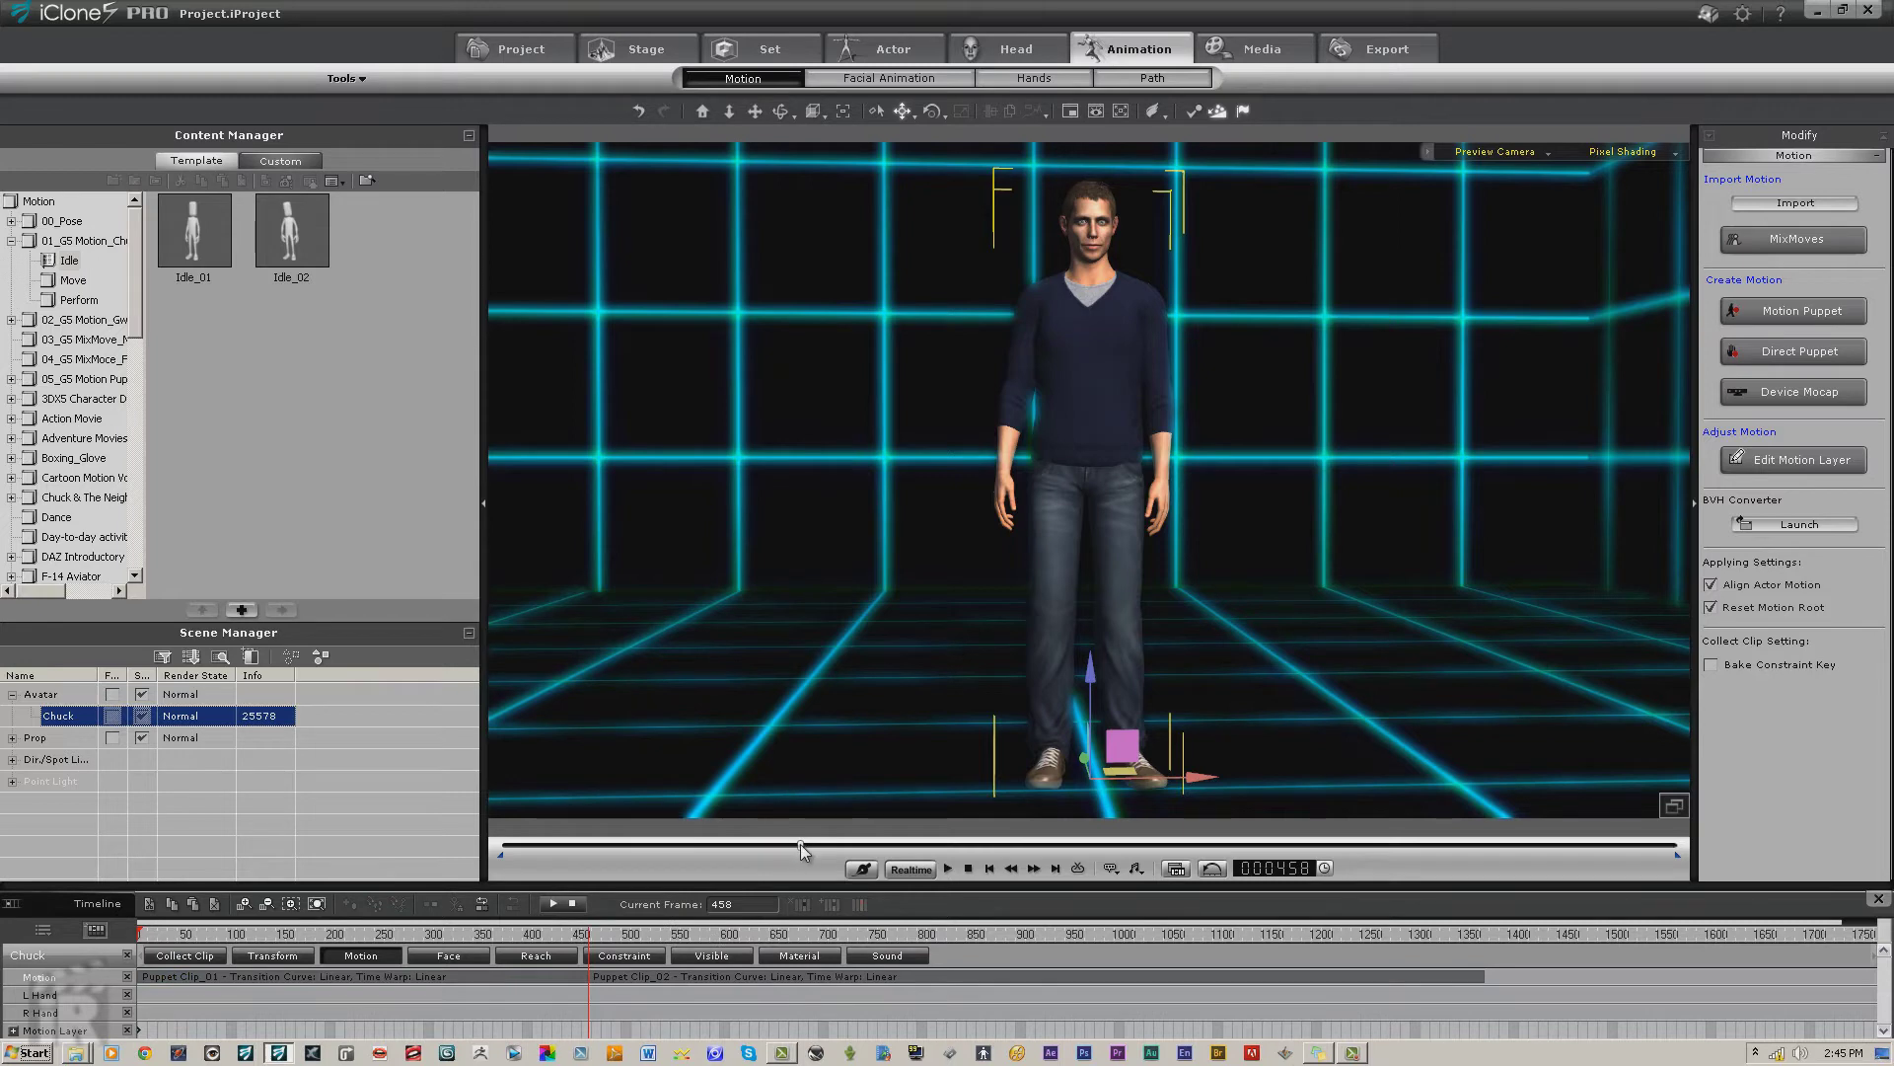
# Step: Break the second puppet clip at frame 718, after the hand gesture ends
pyautogui.moveTo(803, 850); pyautogui.dragTo(968, 874)
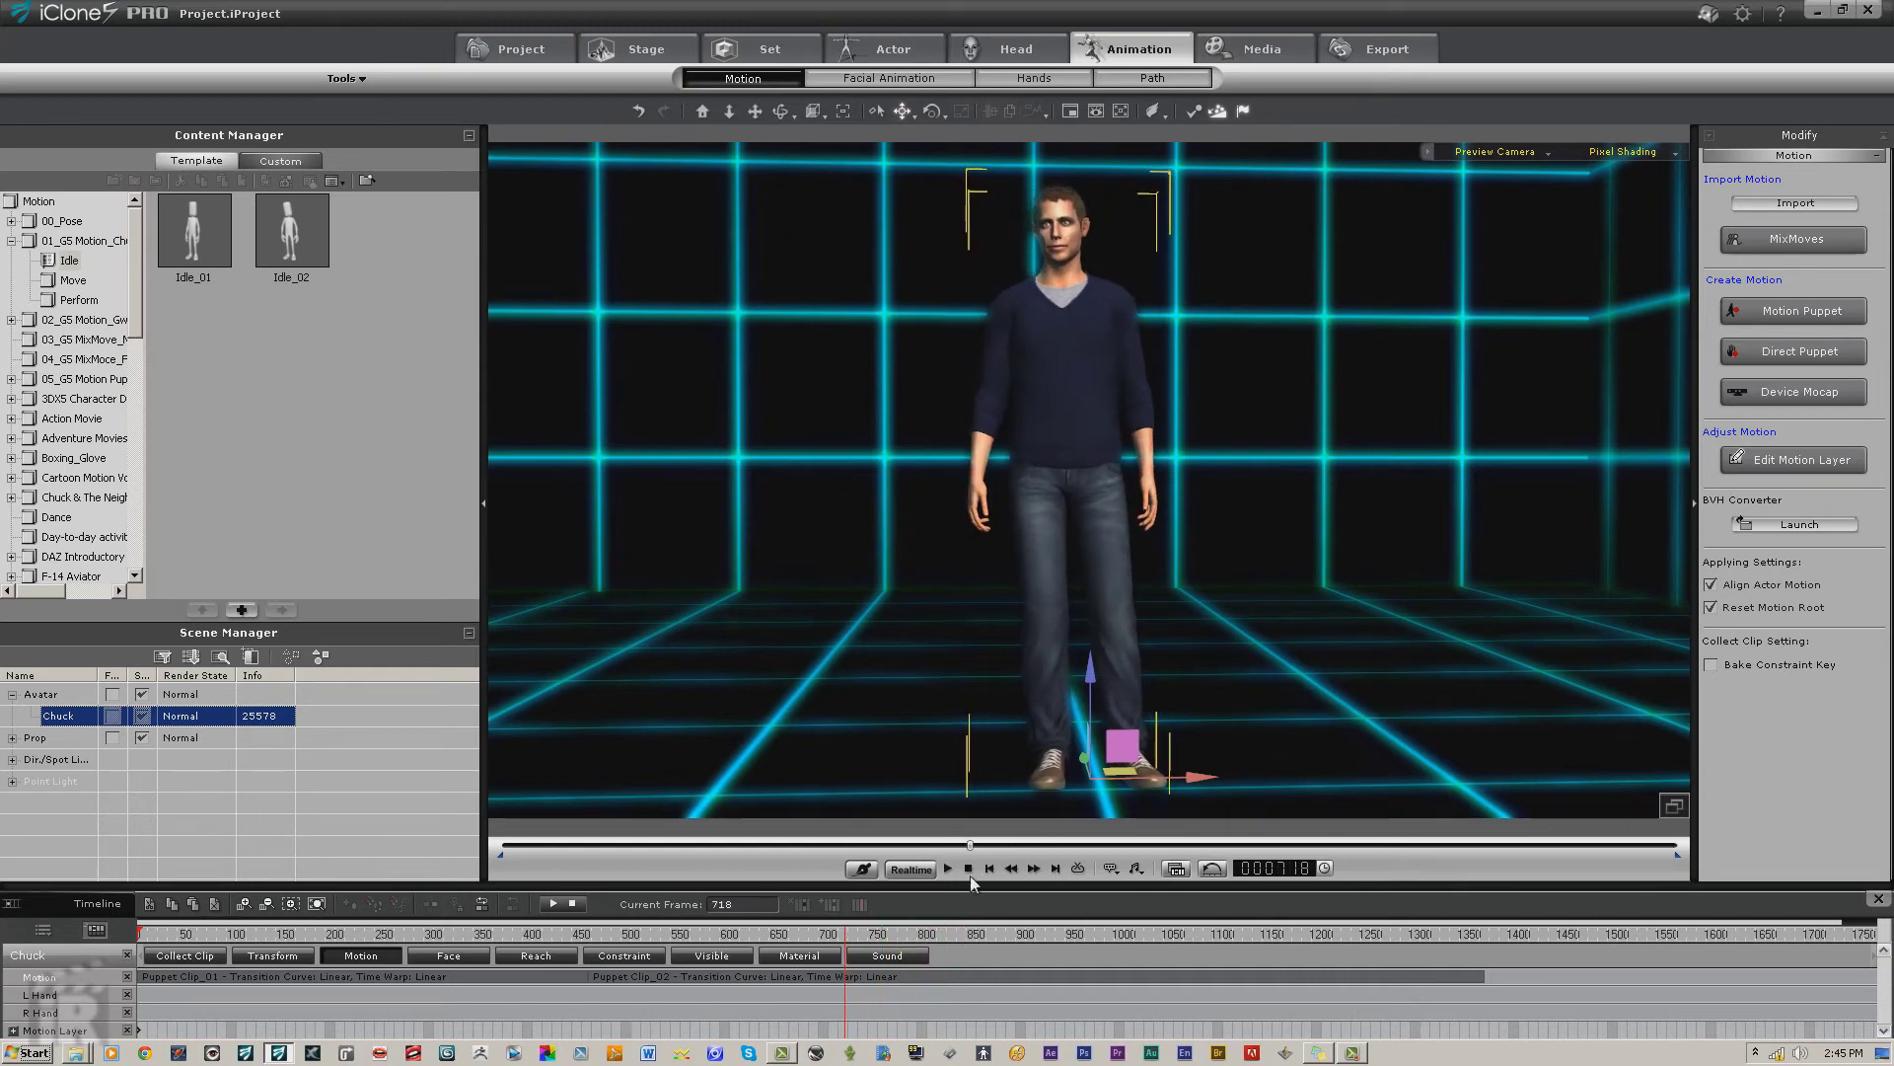
pyautogui.rightClick(846, 982)
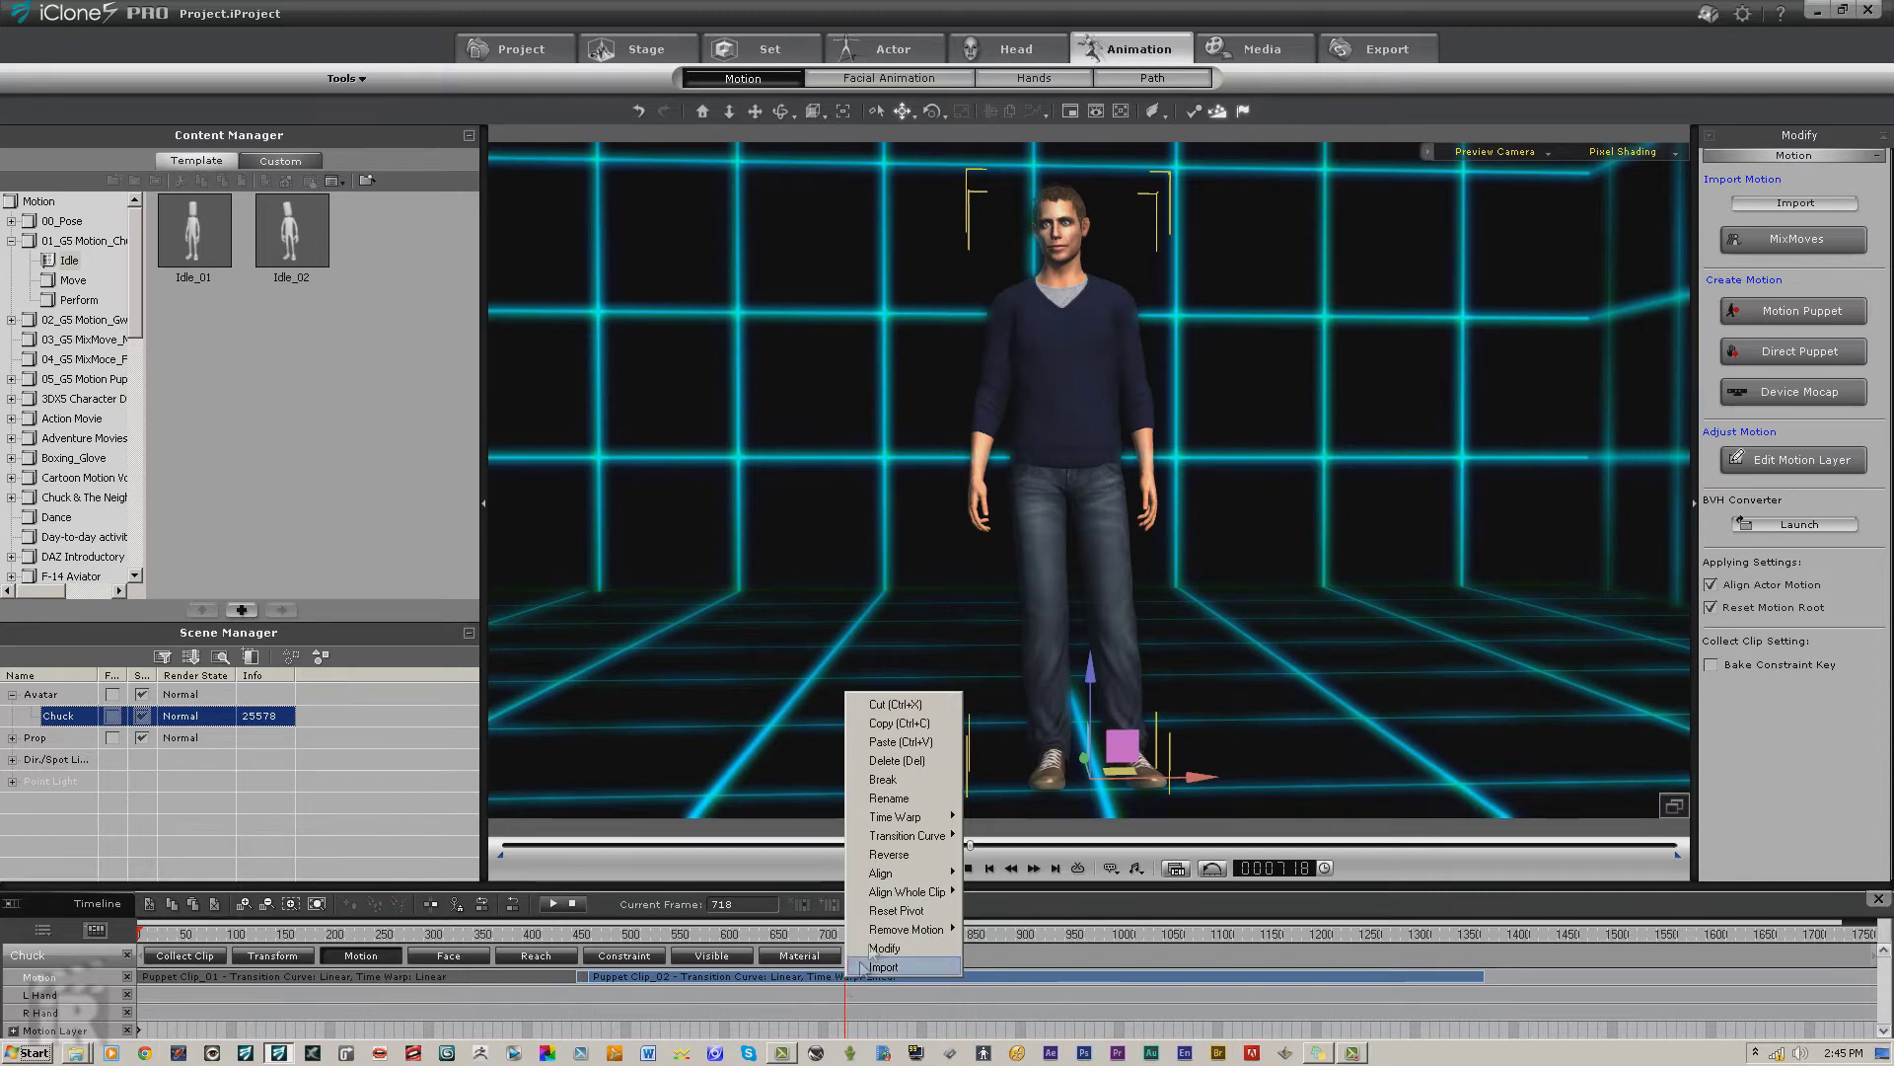
pyautogui.click(909, 783)
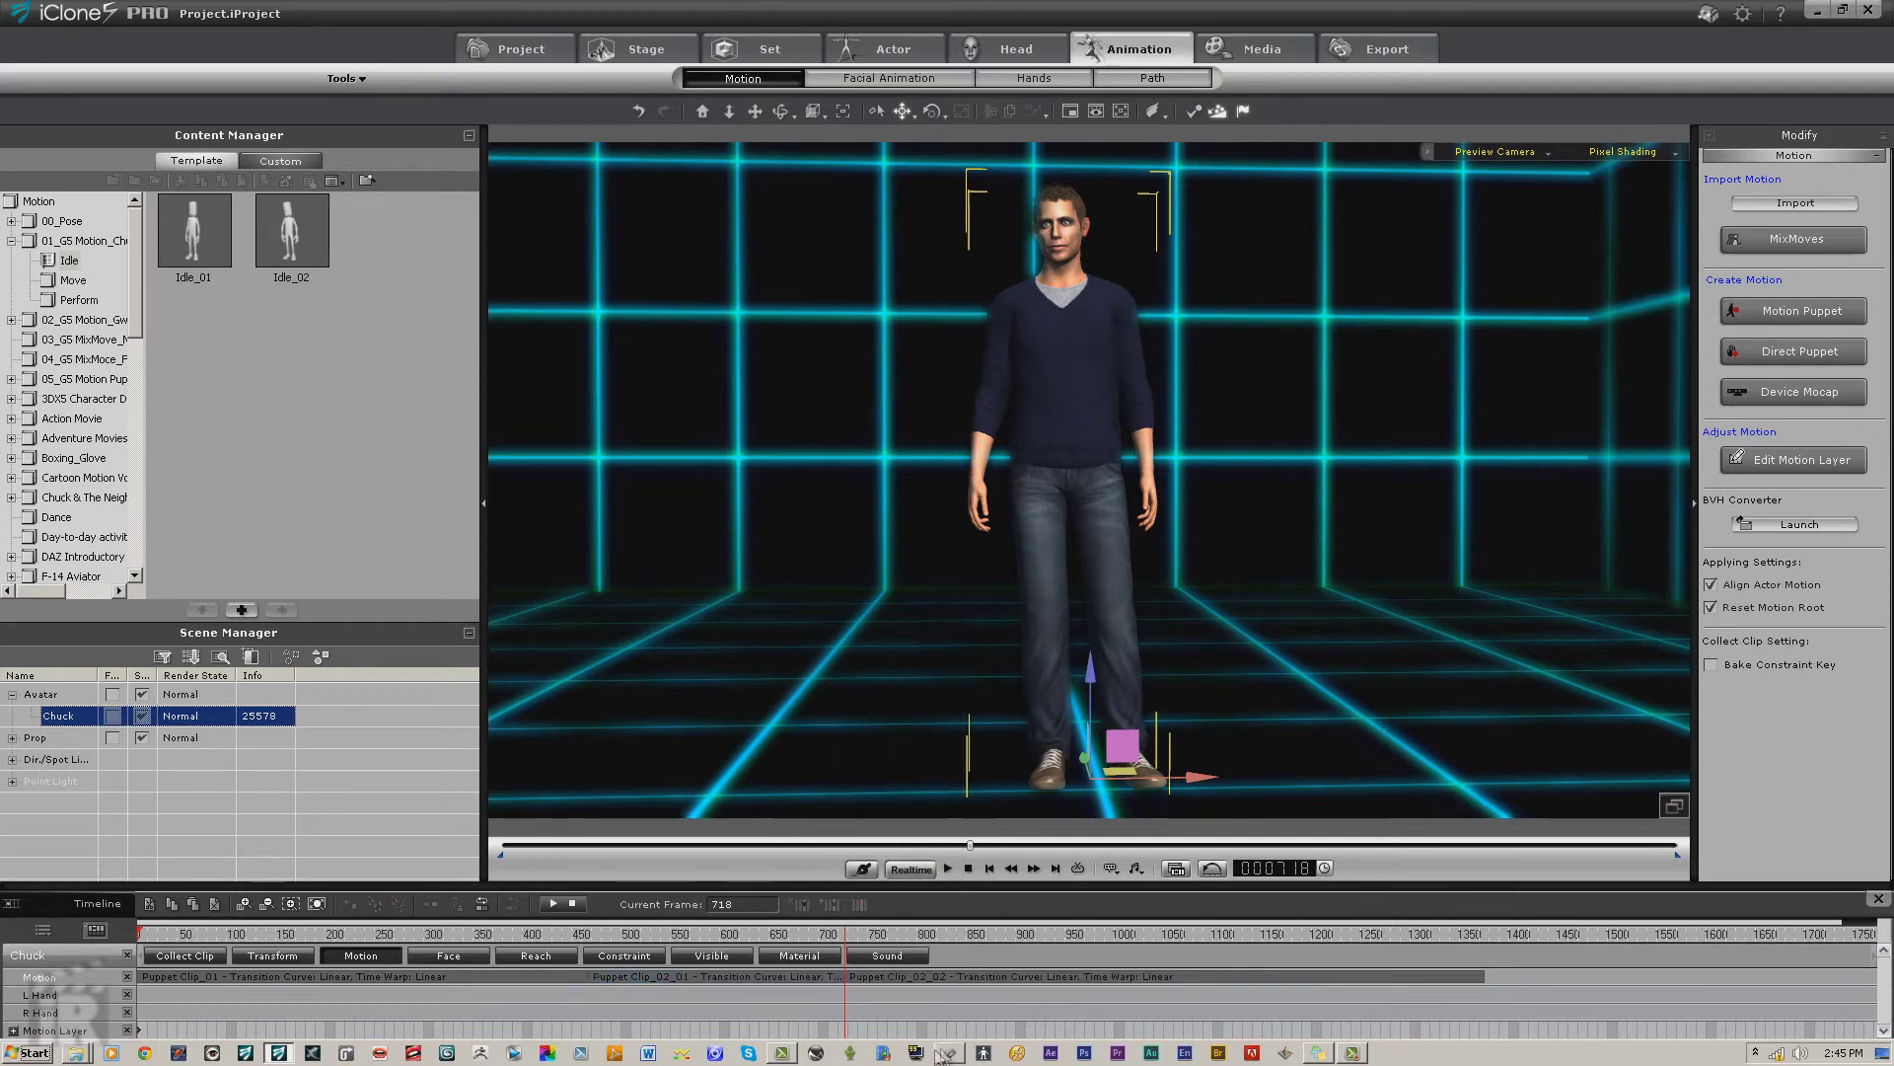
# Step: Remove the left arm motion from the middle puppet clip
pyautogui.click(658, 978)
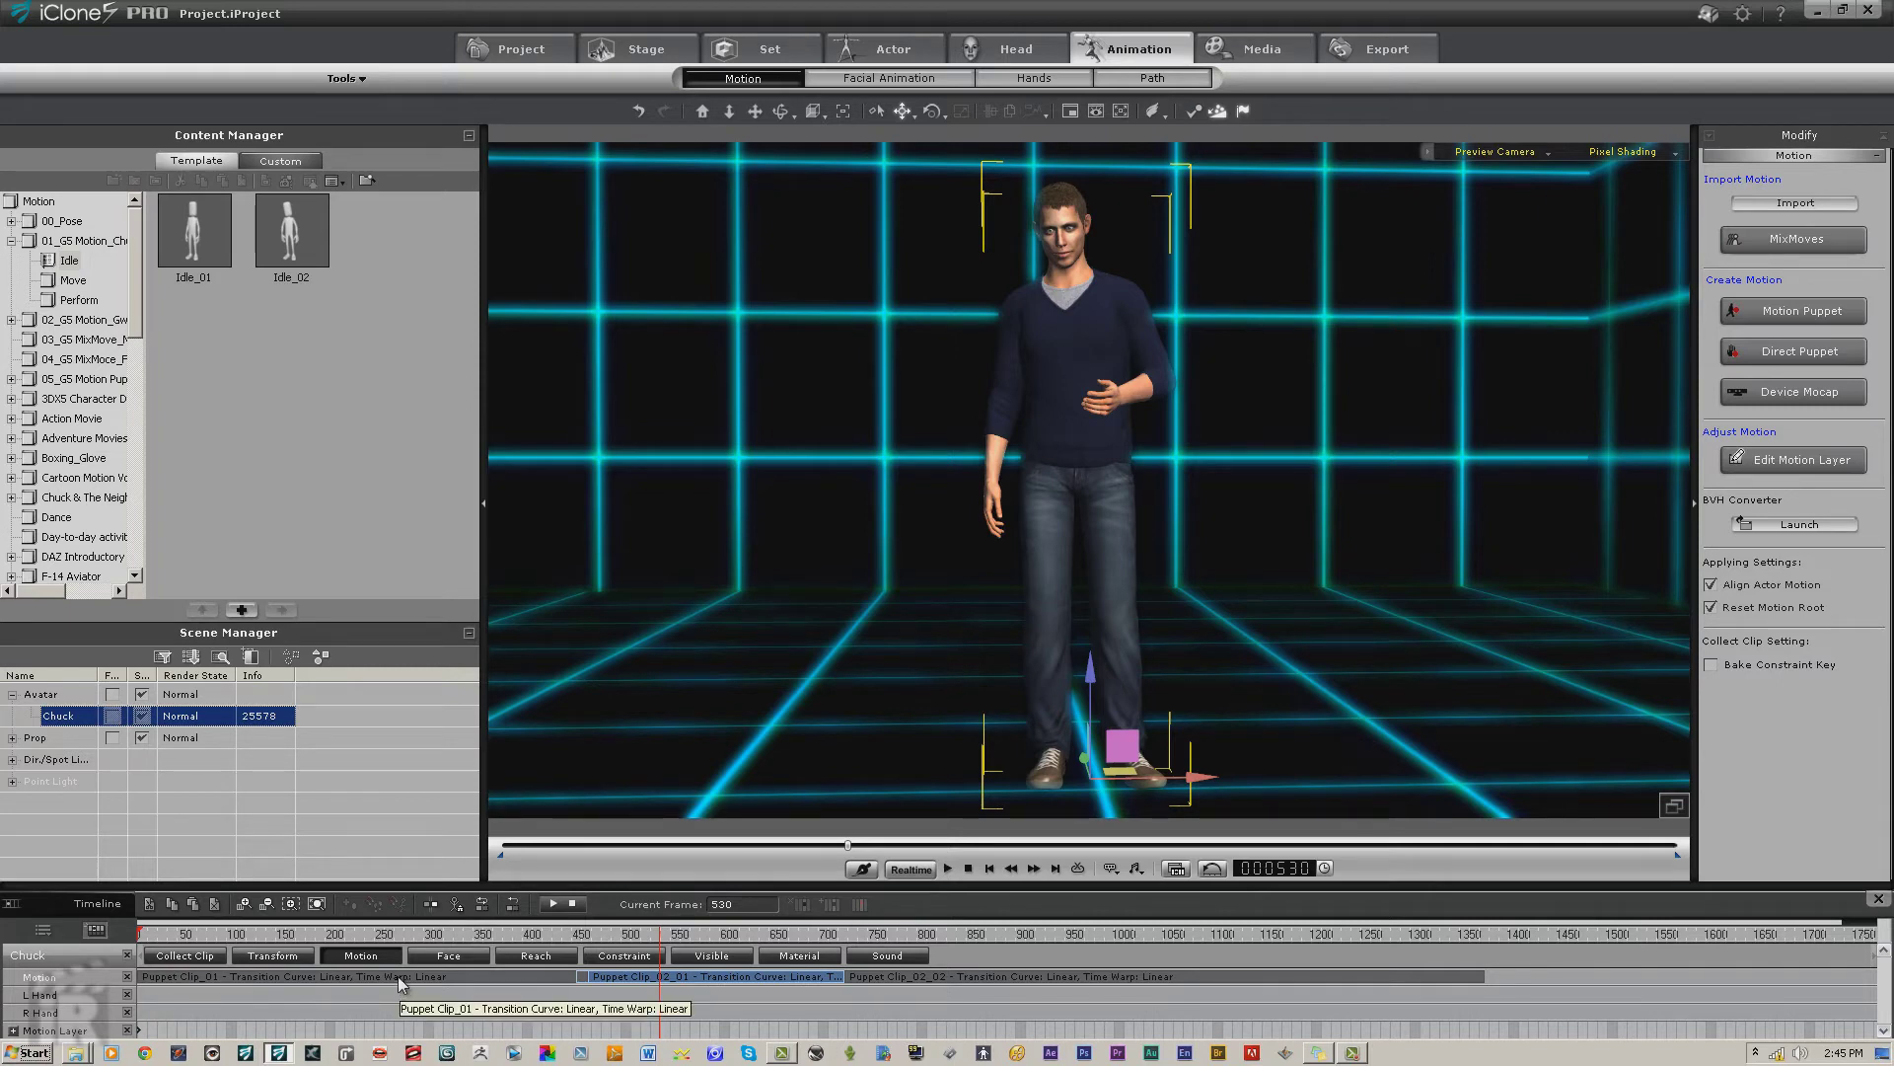
pyautogui.click(552, 975)
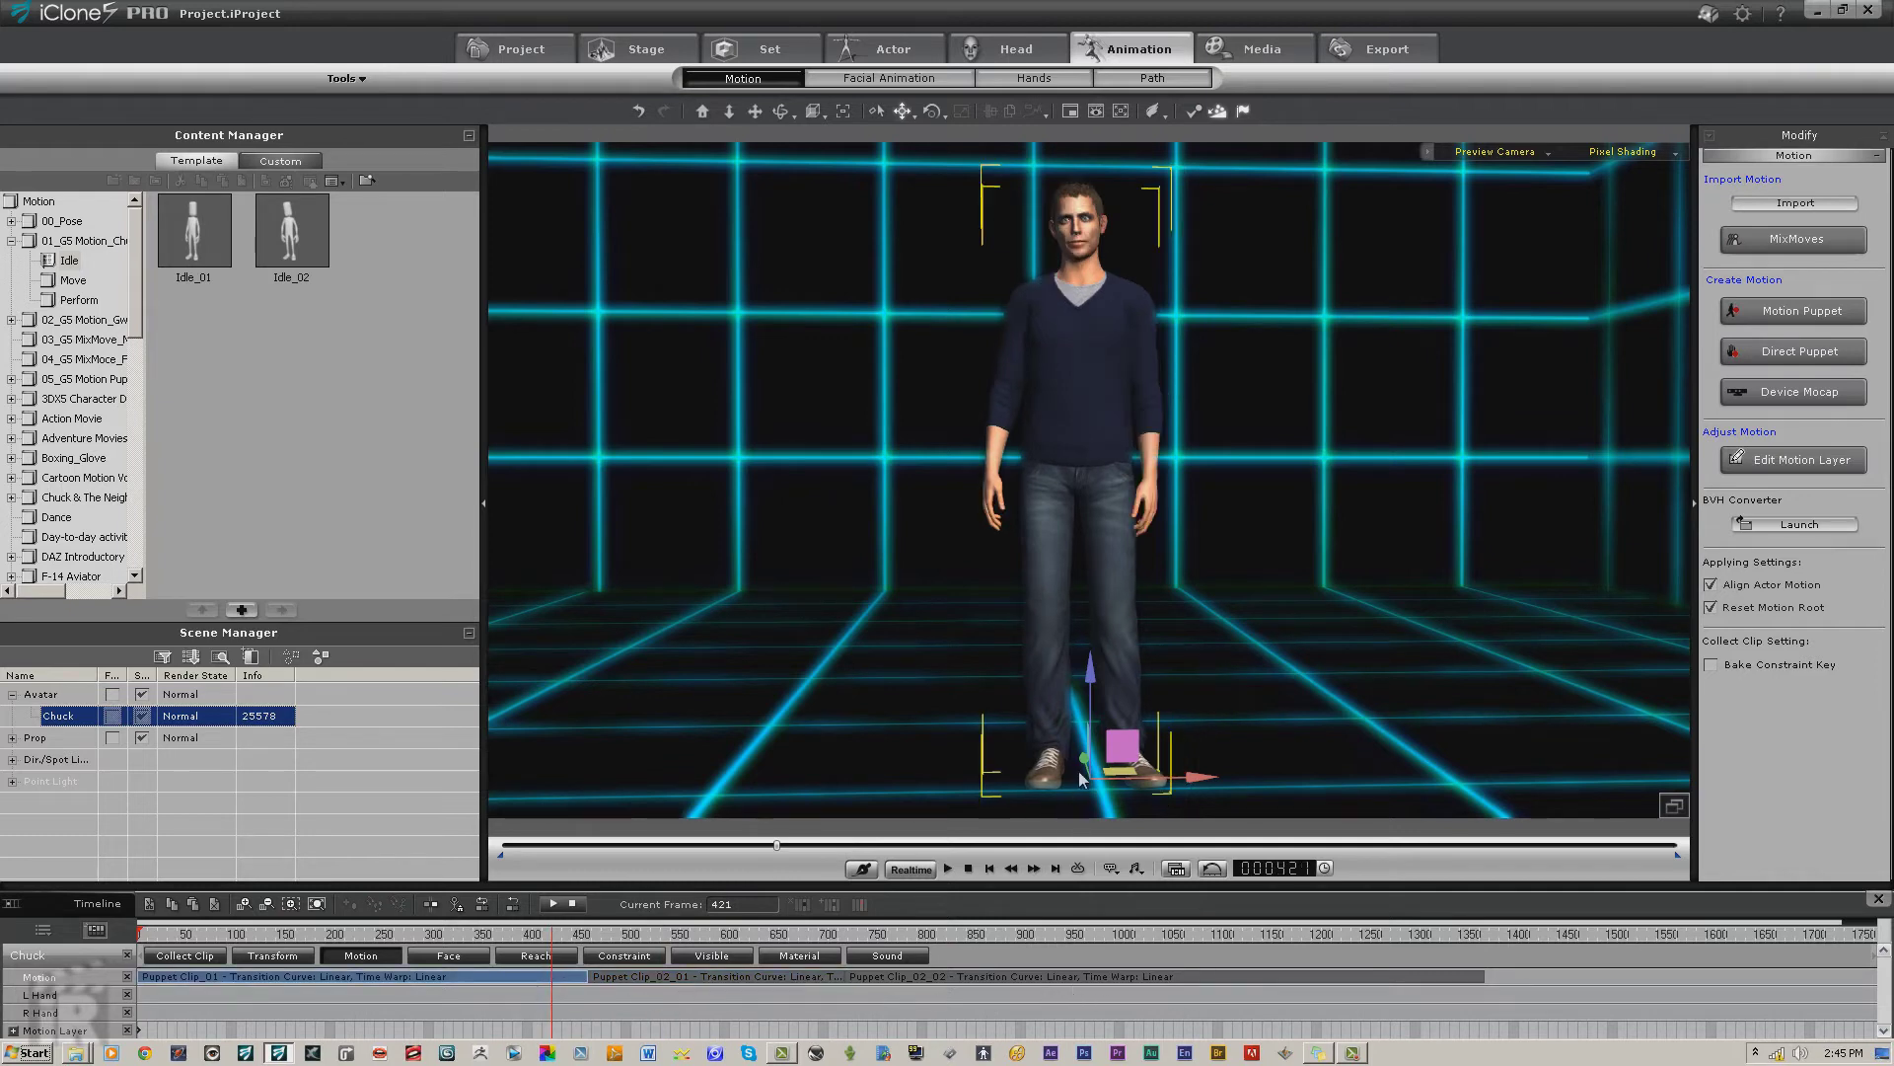
pyautogui.click(592, 976)
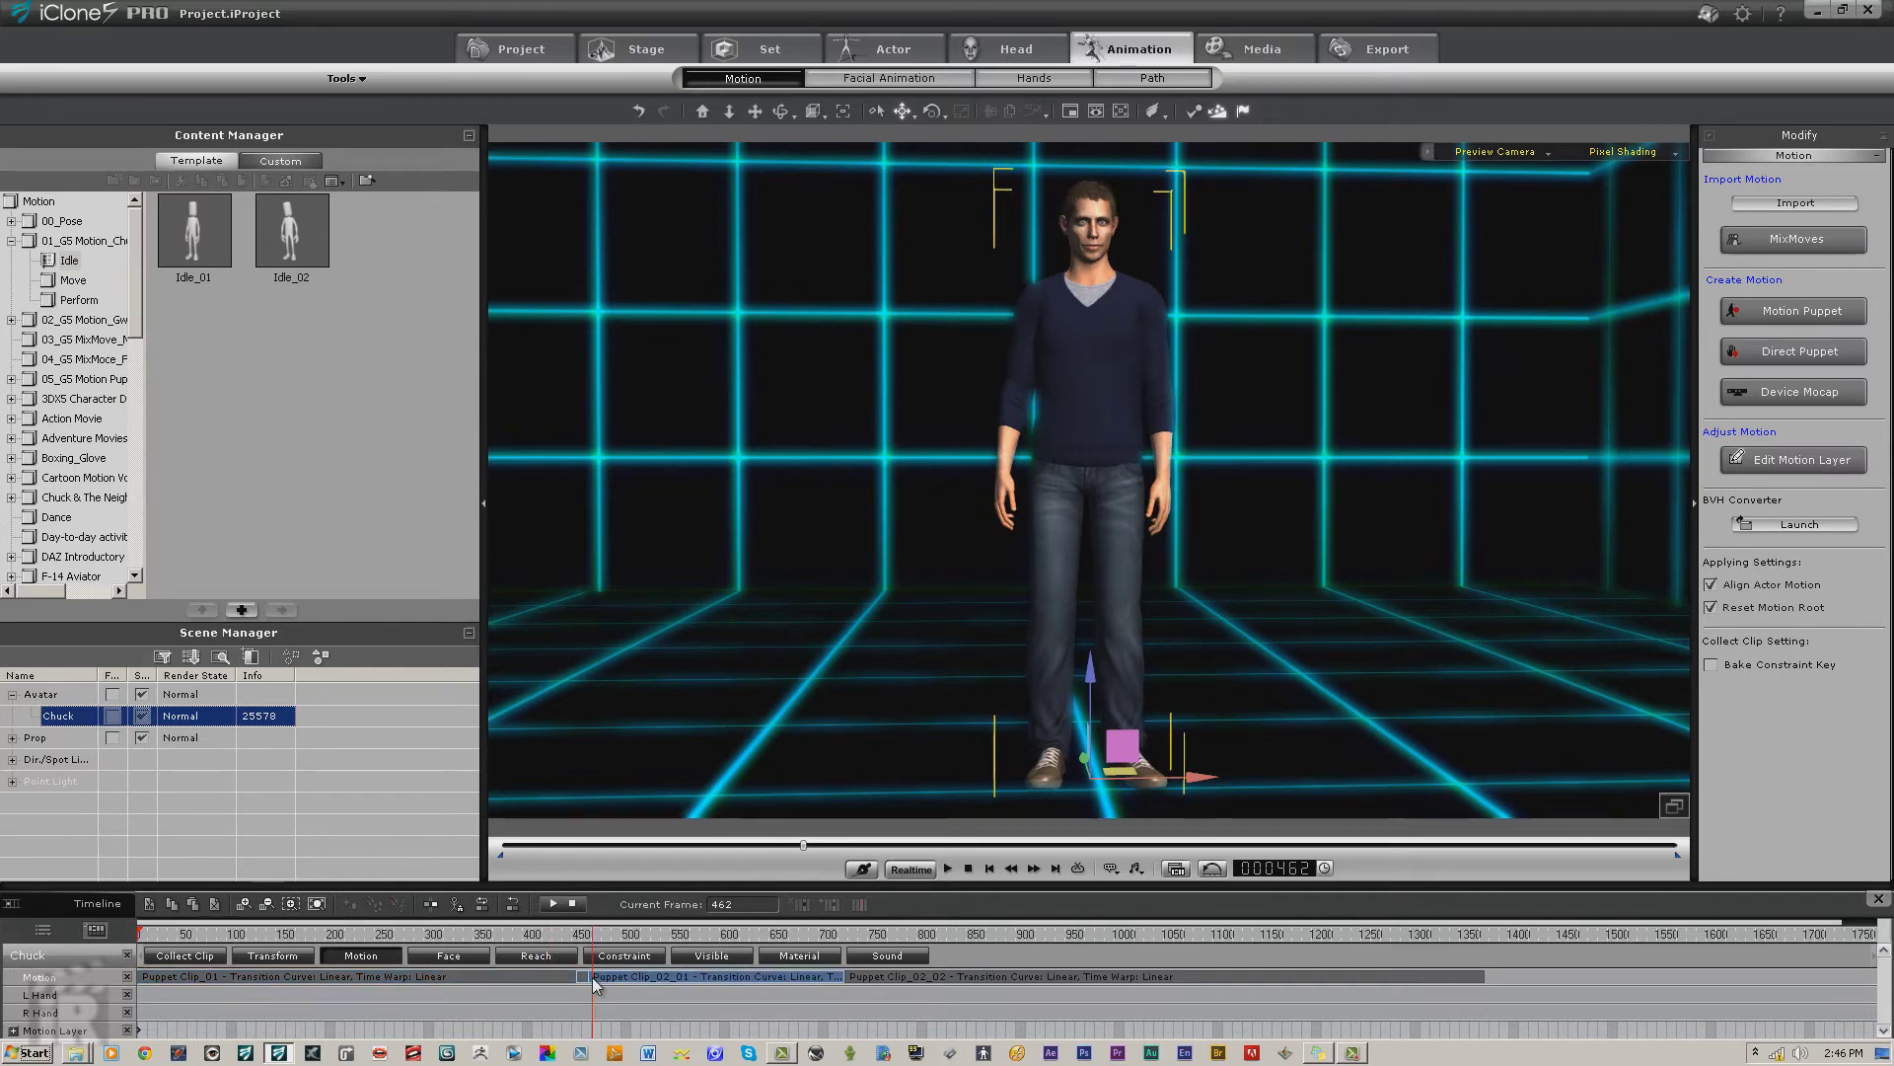
pyautogui.rightClick(595, 981)
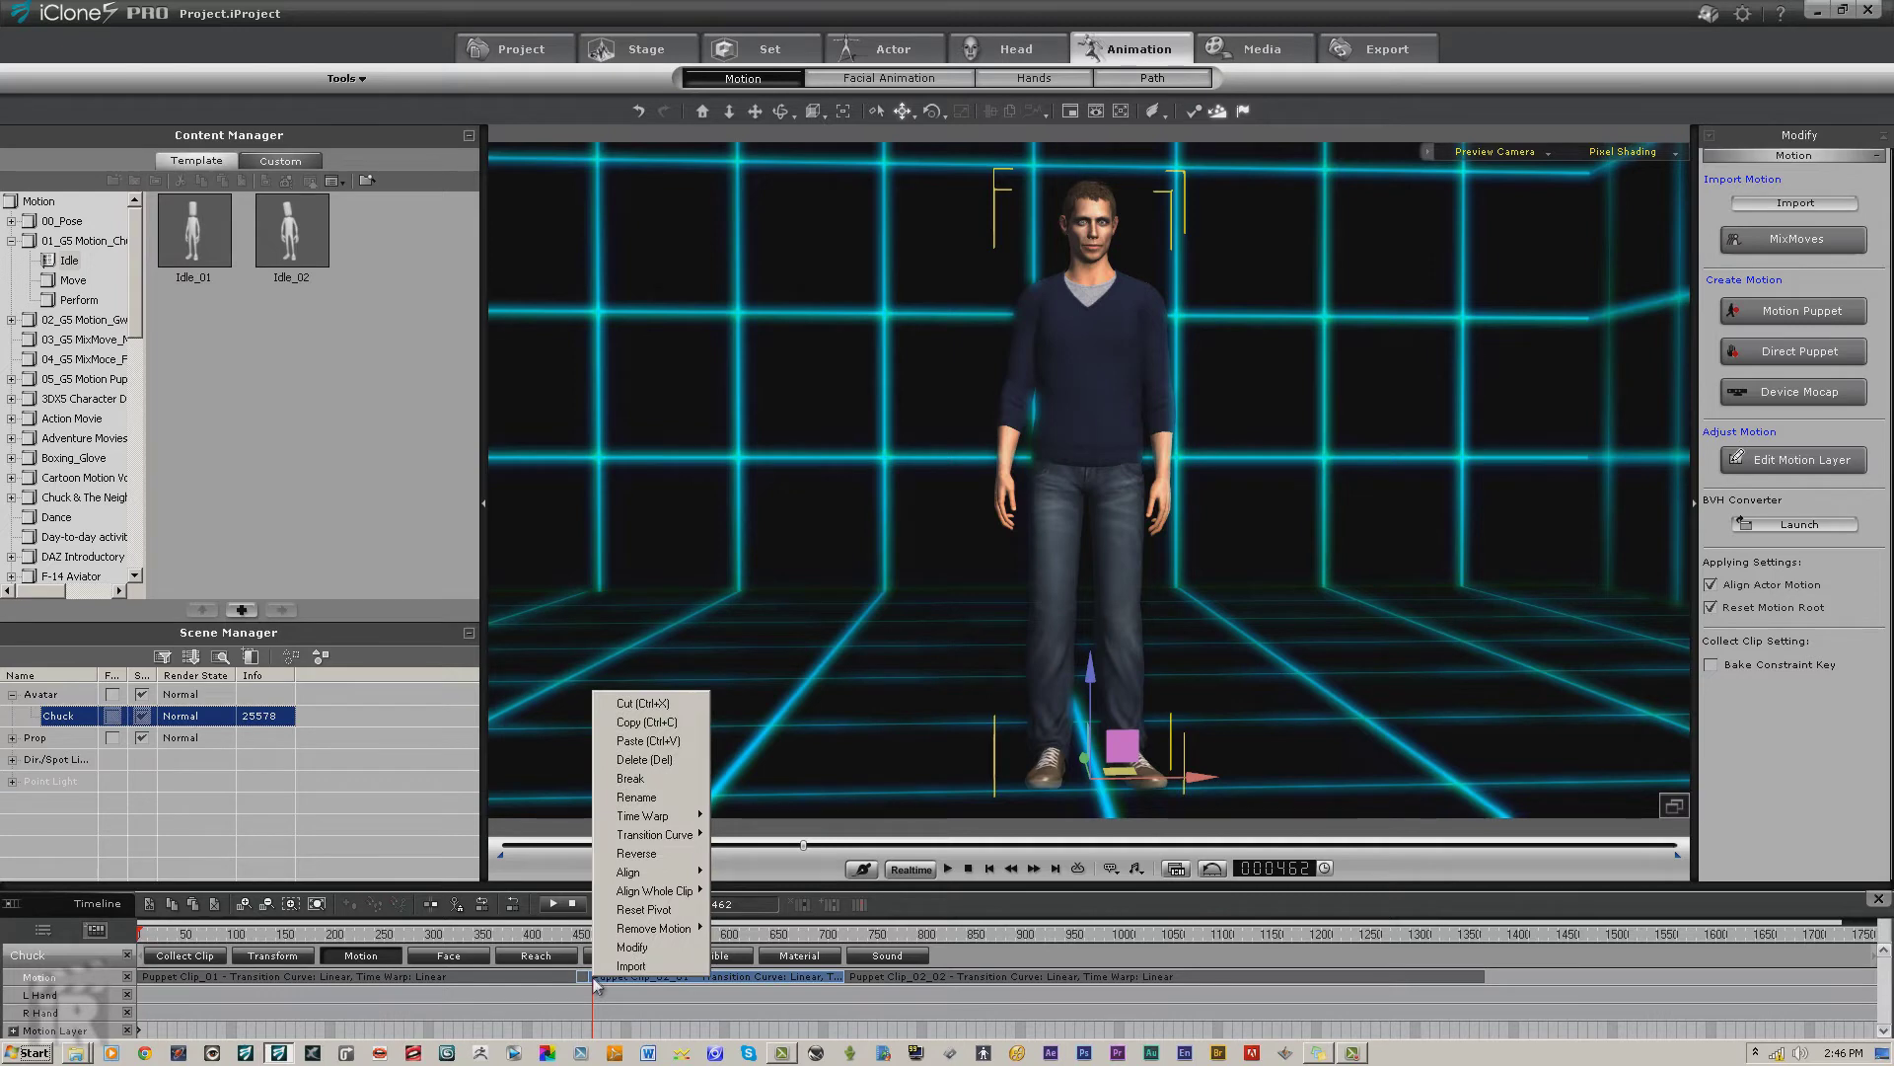
pyautogui.moveTo(655, 928)
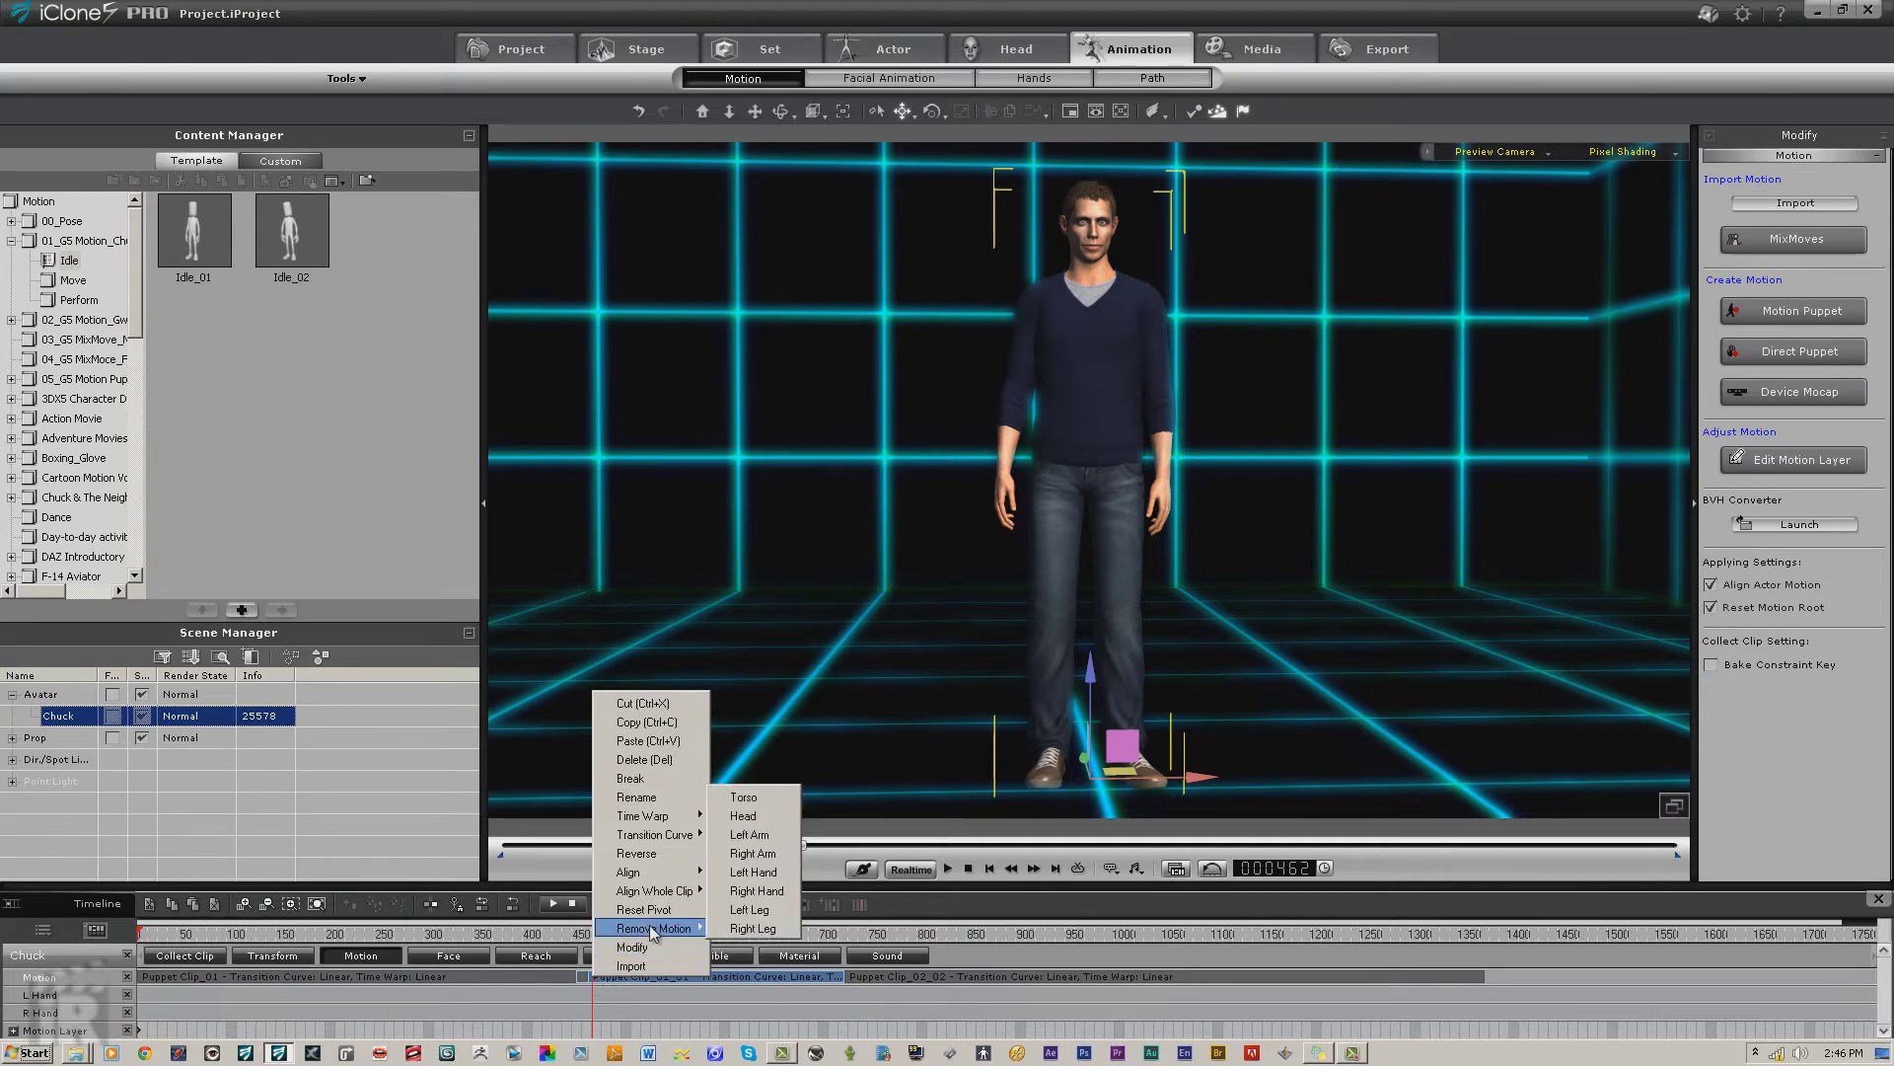
pyautogui.click(755, 836)
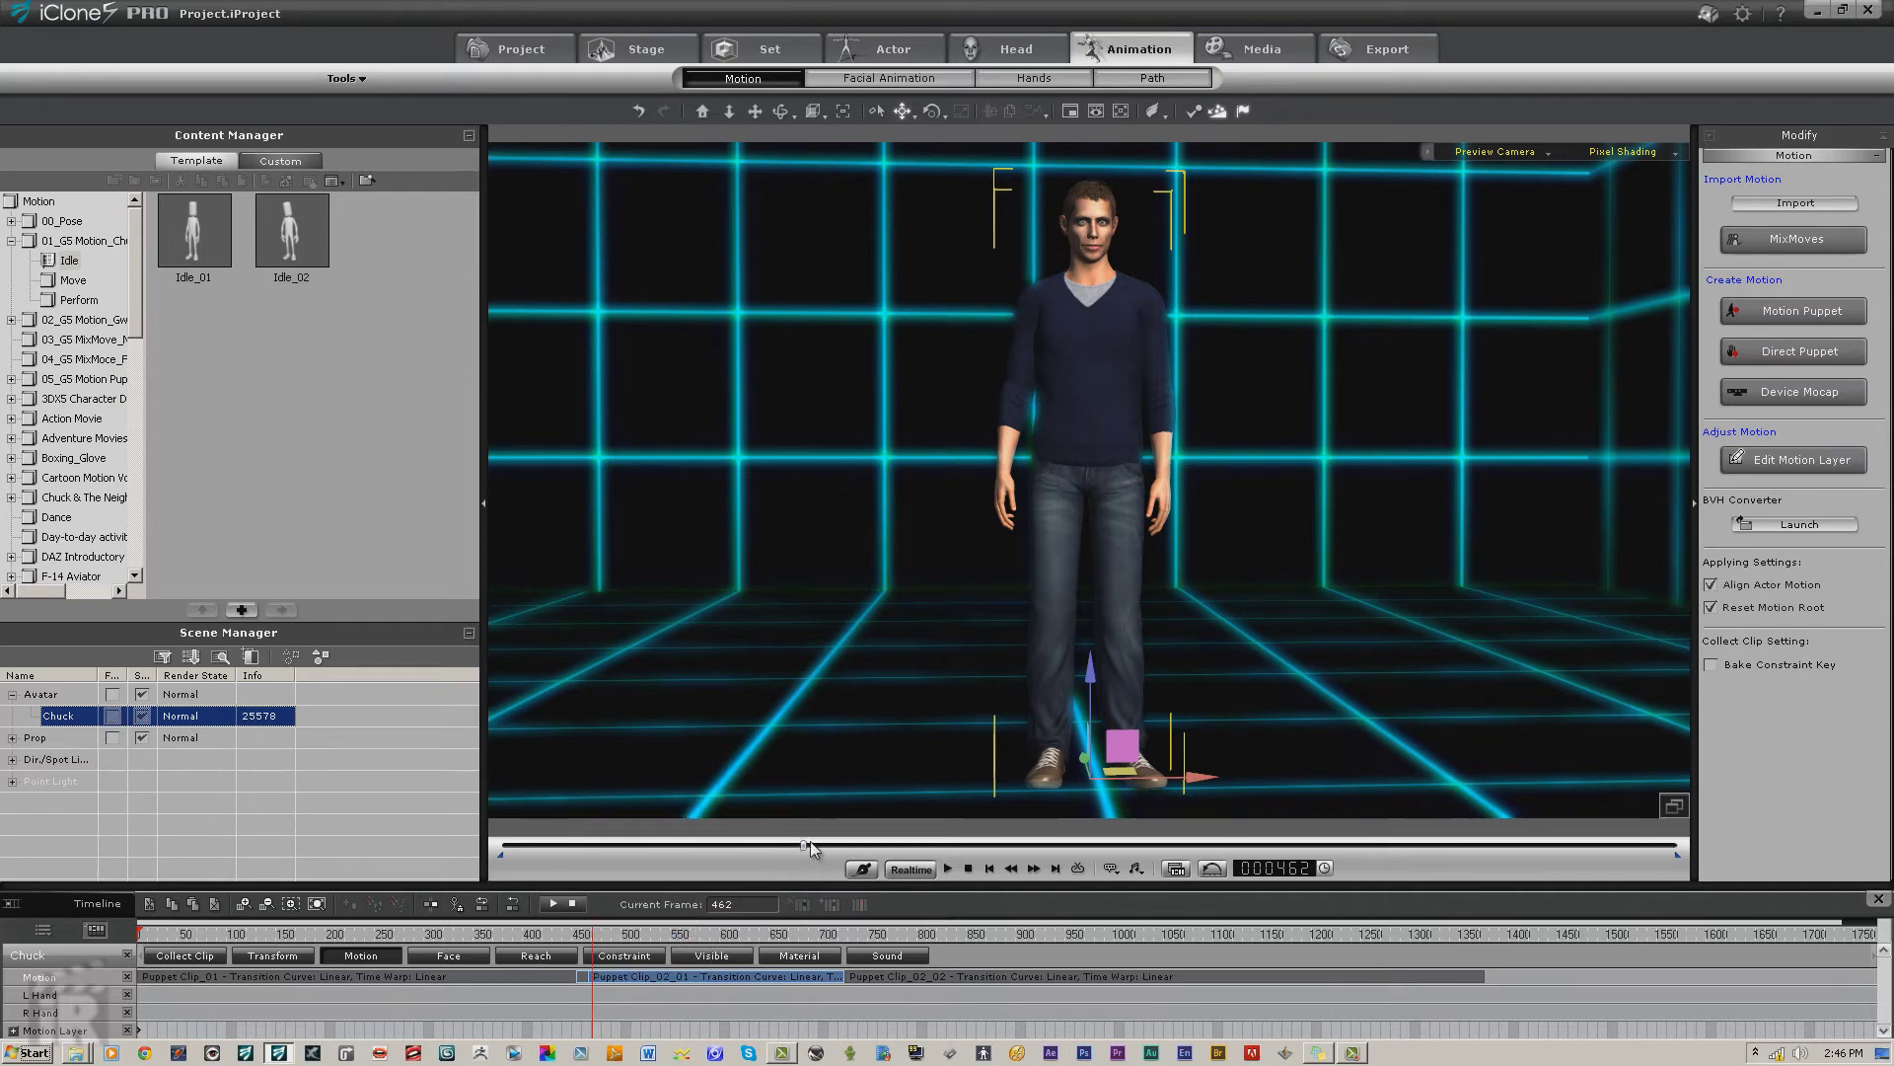
# Step: Play the animation from frame 414 through the middle clip to check the avatar's arm movement
pyautogui.moveTo(807, 844); pyautogui.dragTo(771, 856)
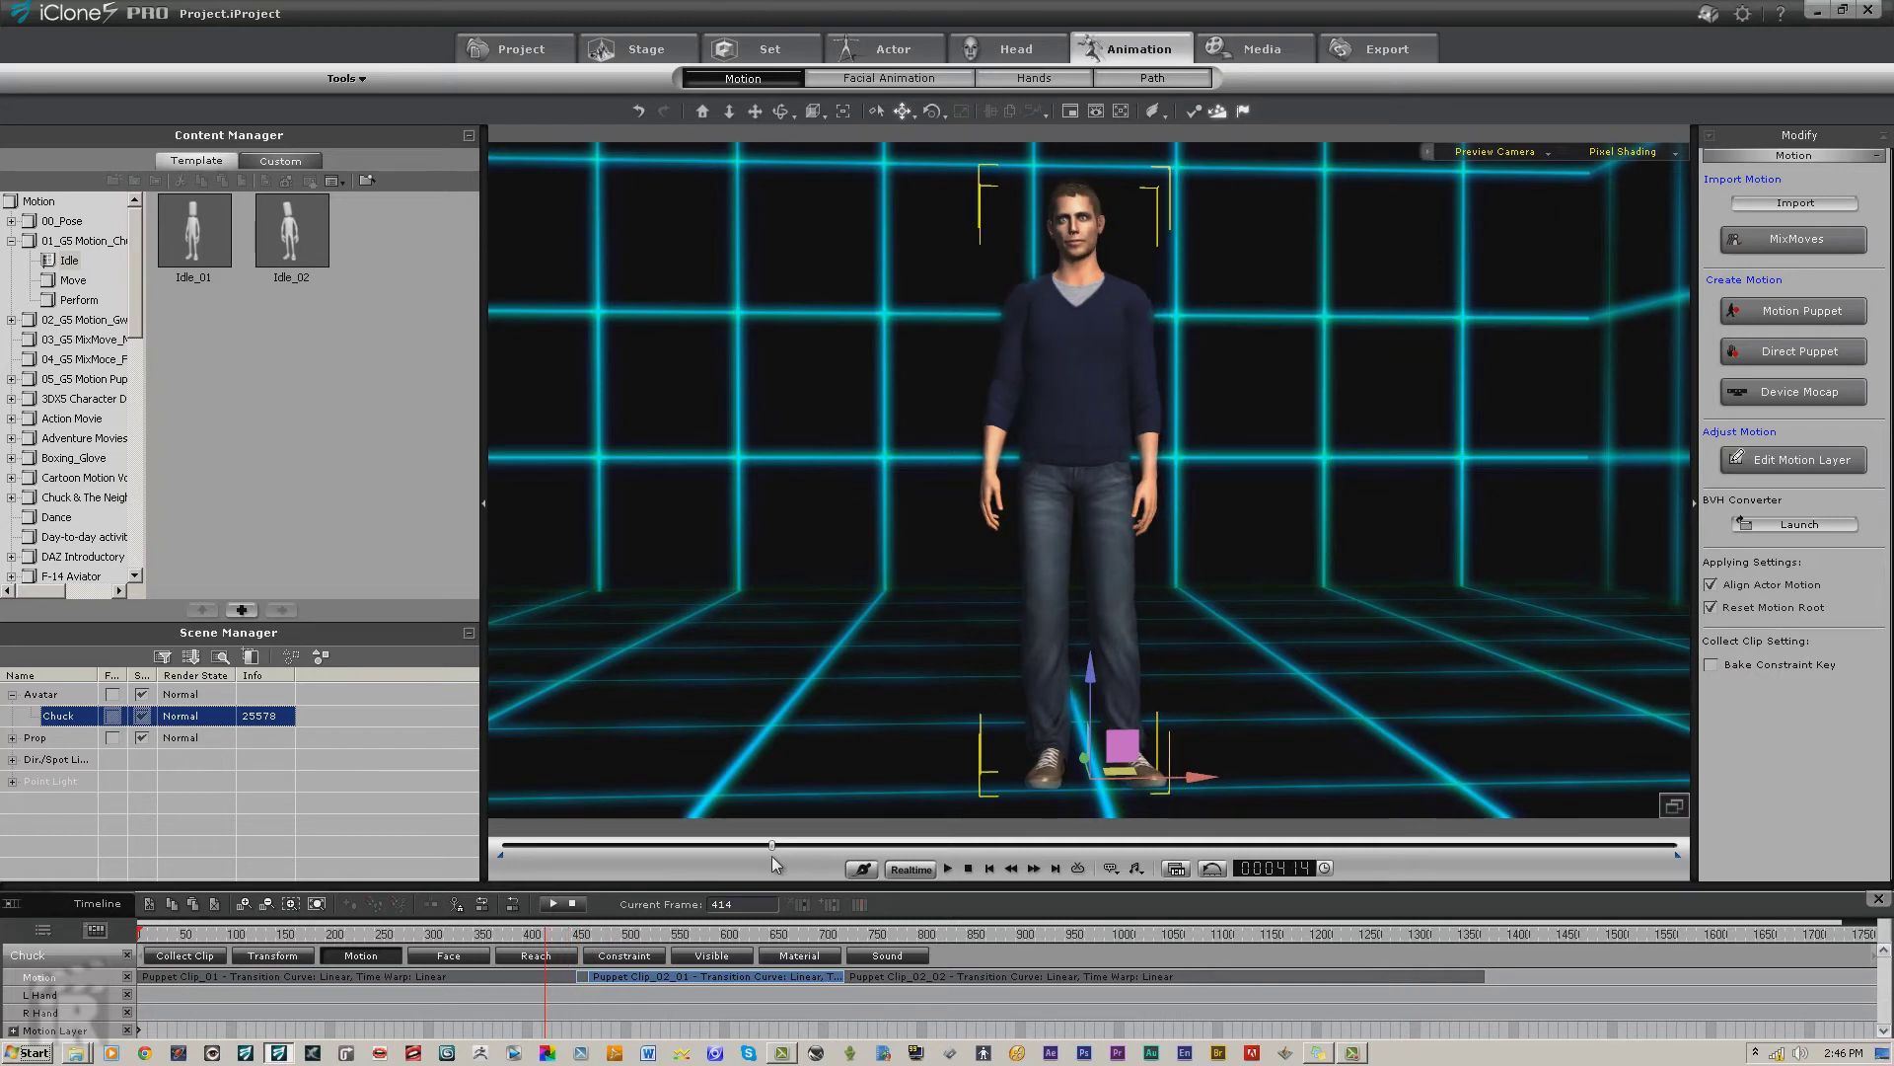
pyautogui.click(950, 870)
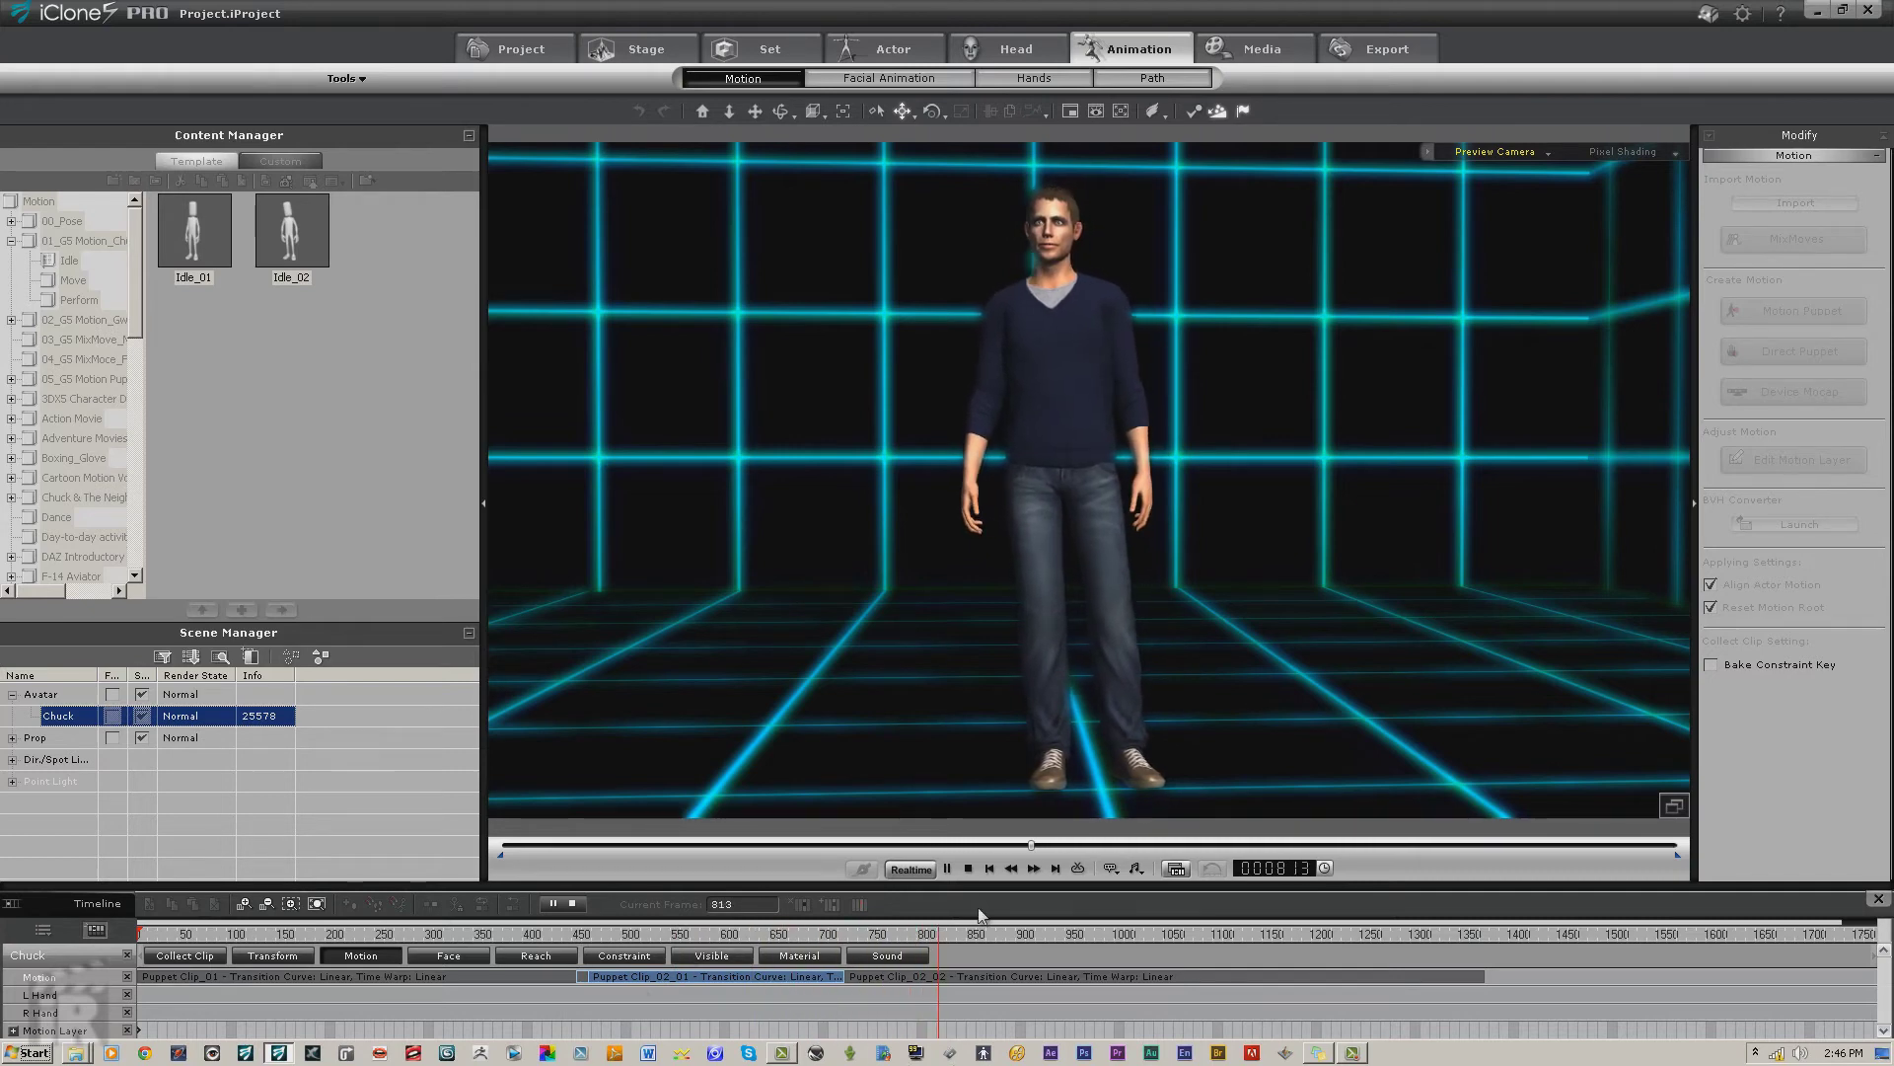
pyautogui.click(948, 868)
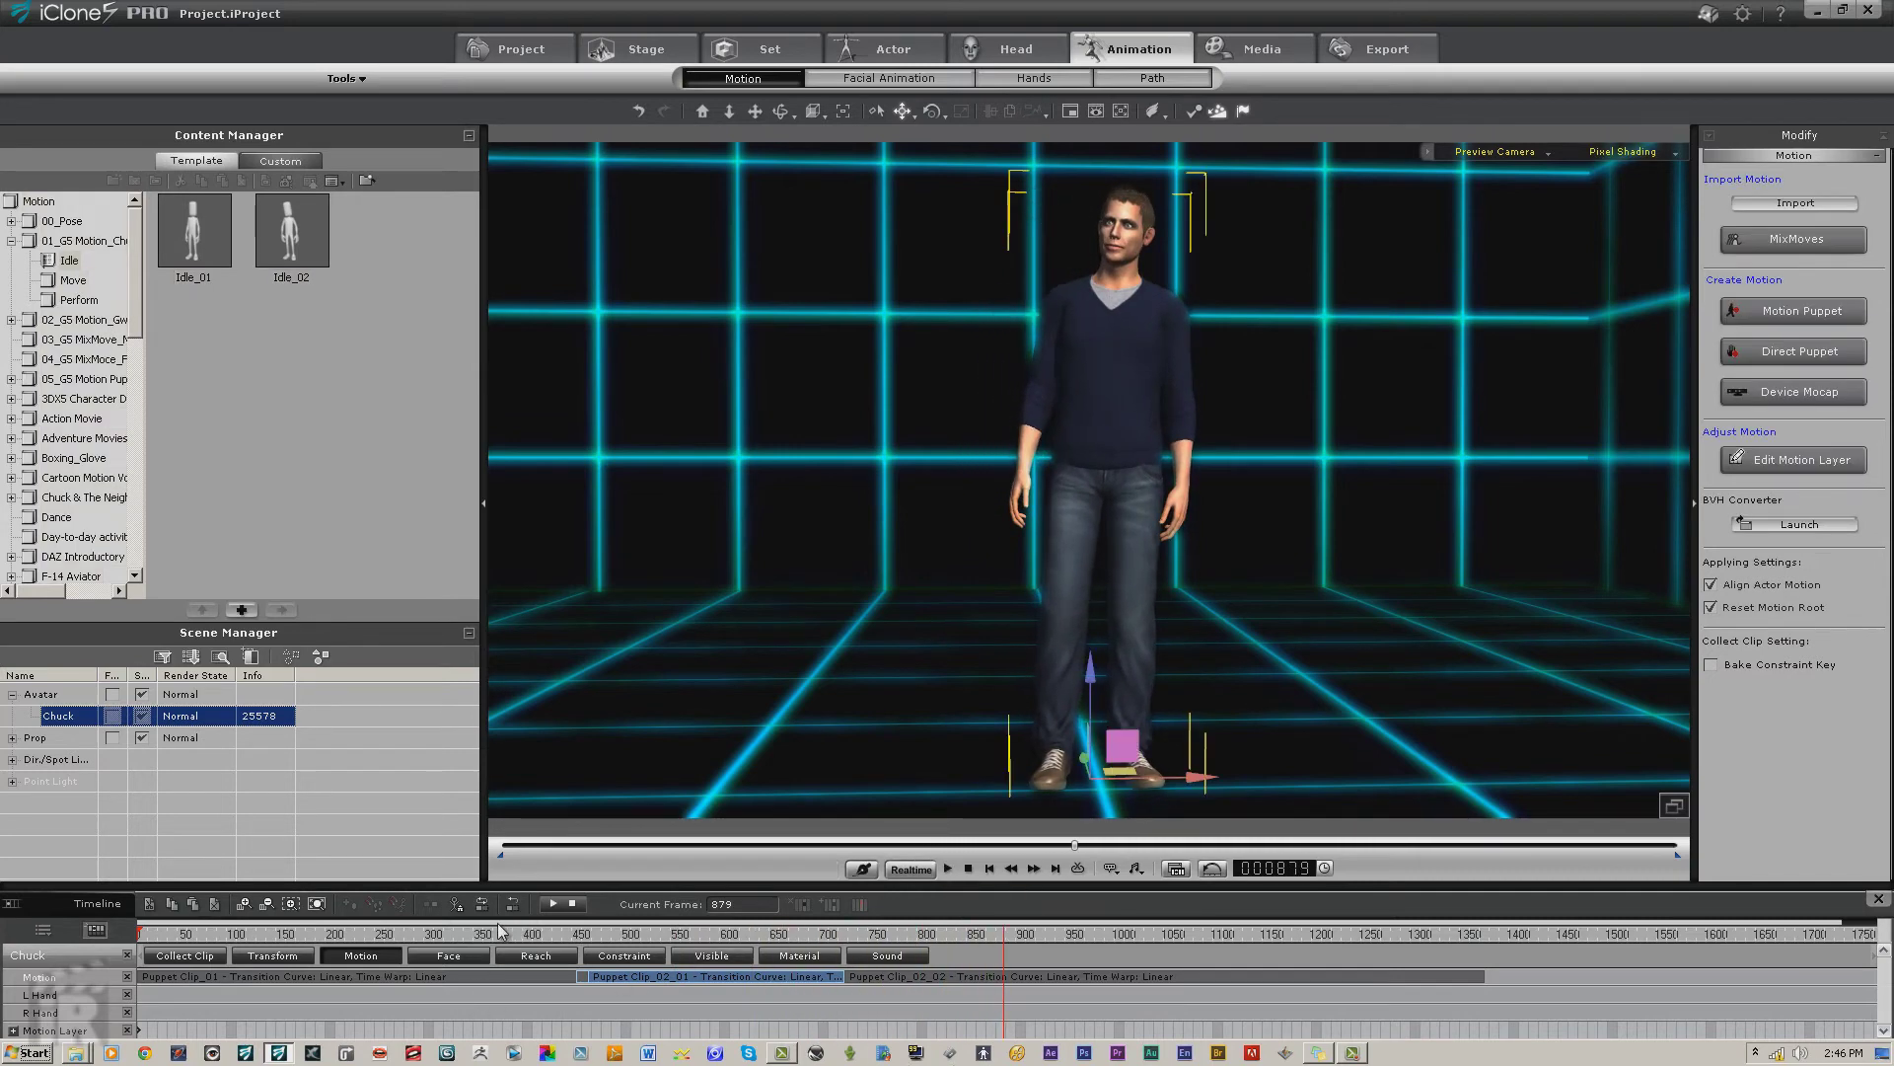
pyautogui.click(499, 932)
pyautogui.click(945, 870)
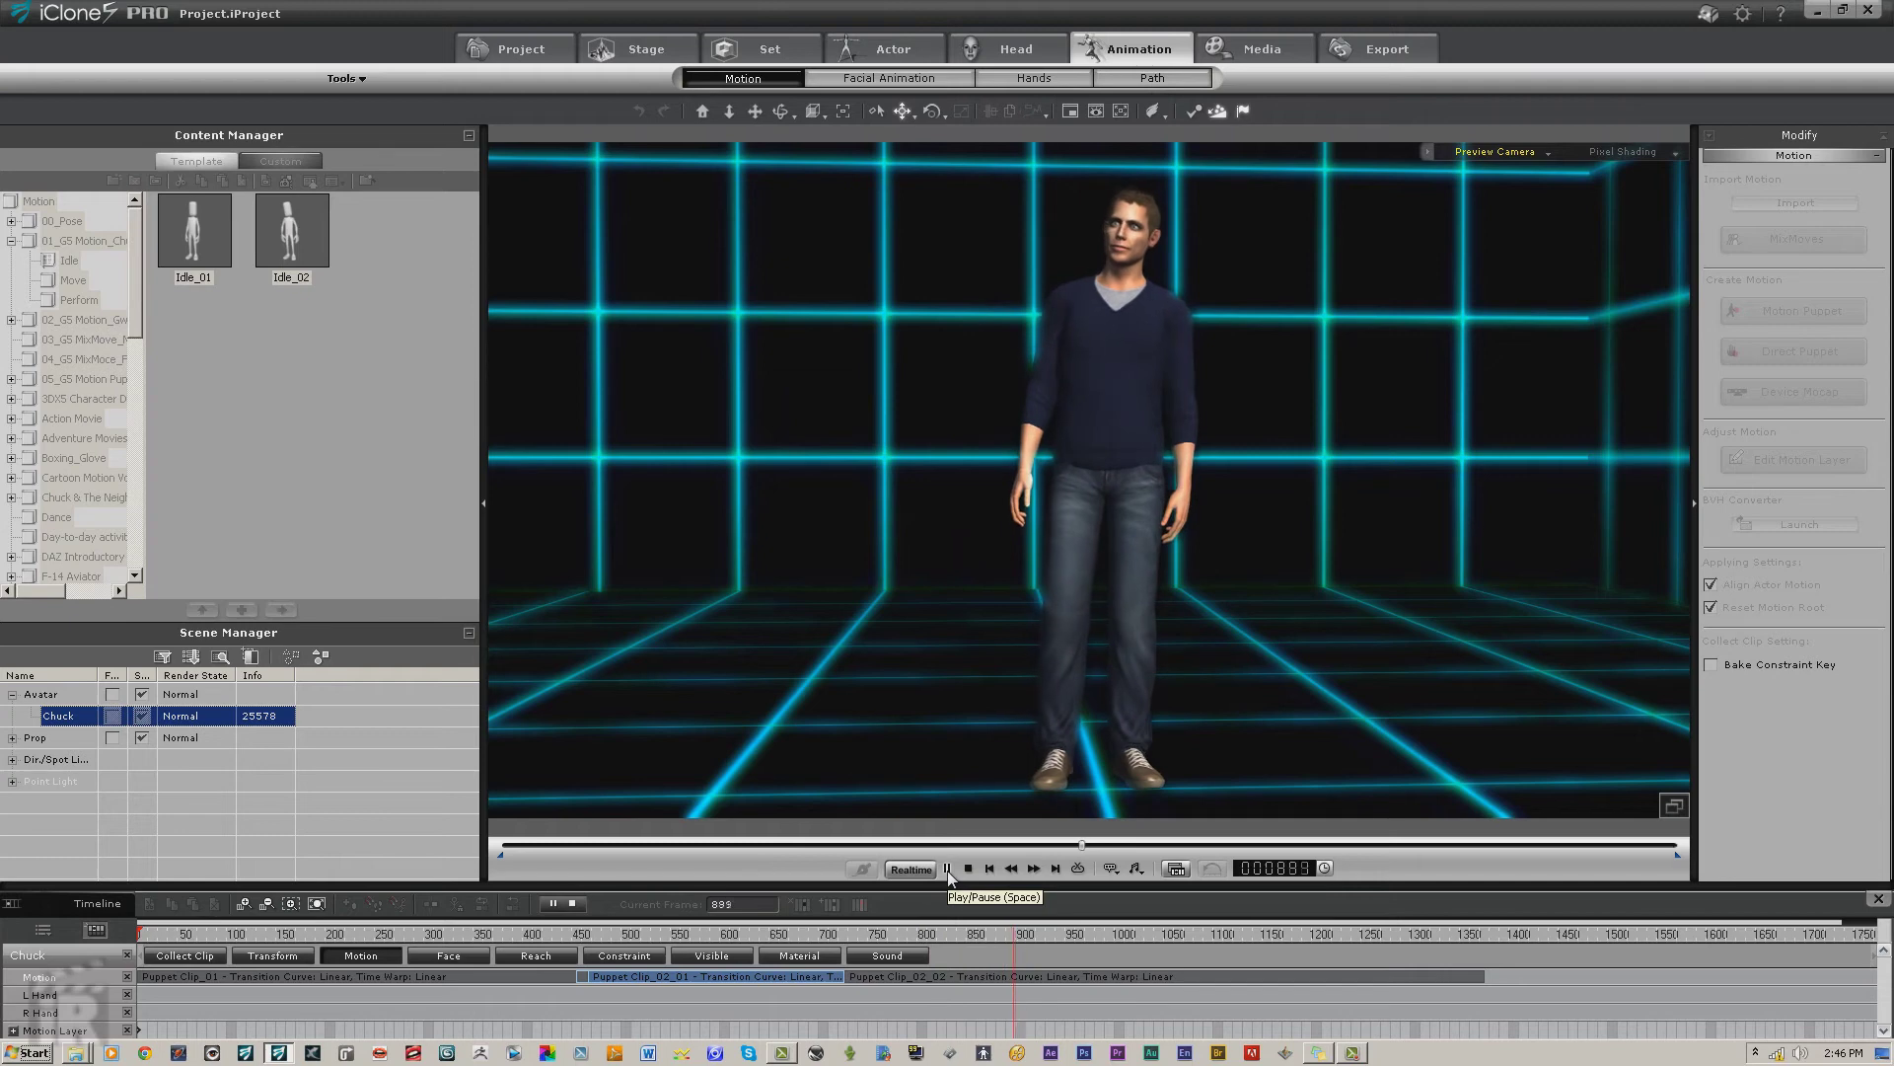
pyautogui.click(968, 869)
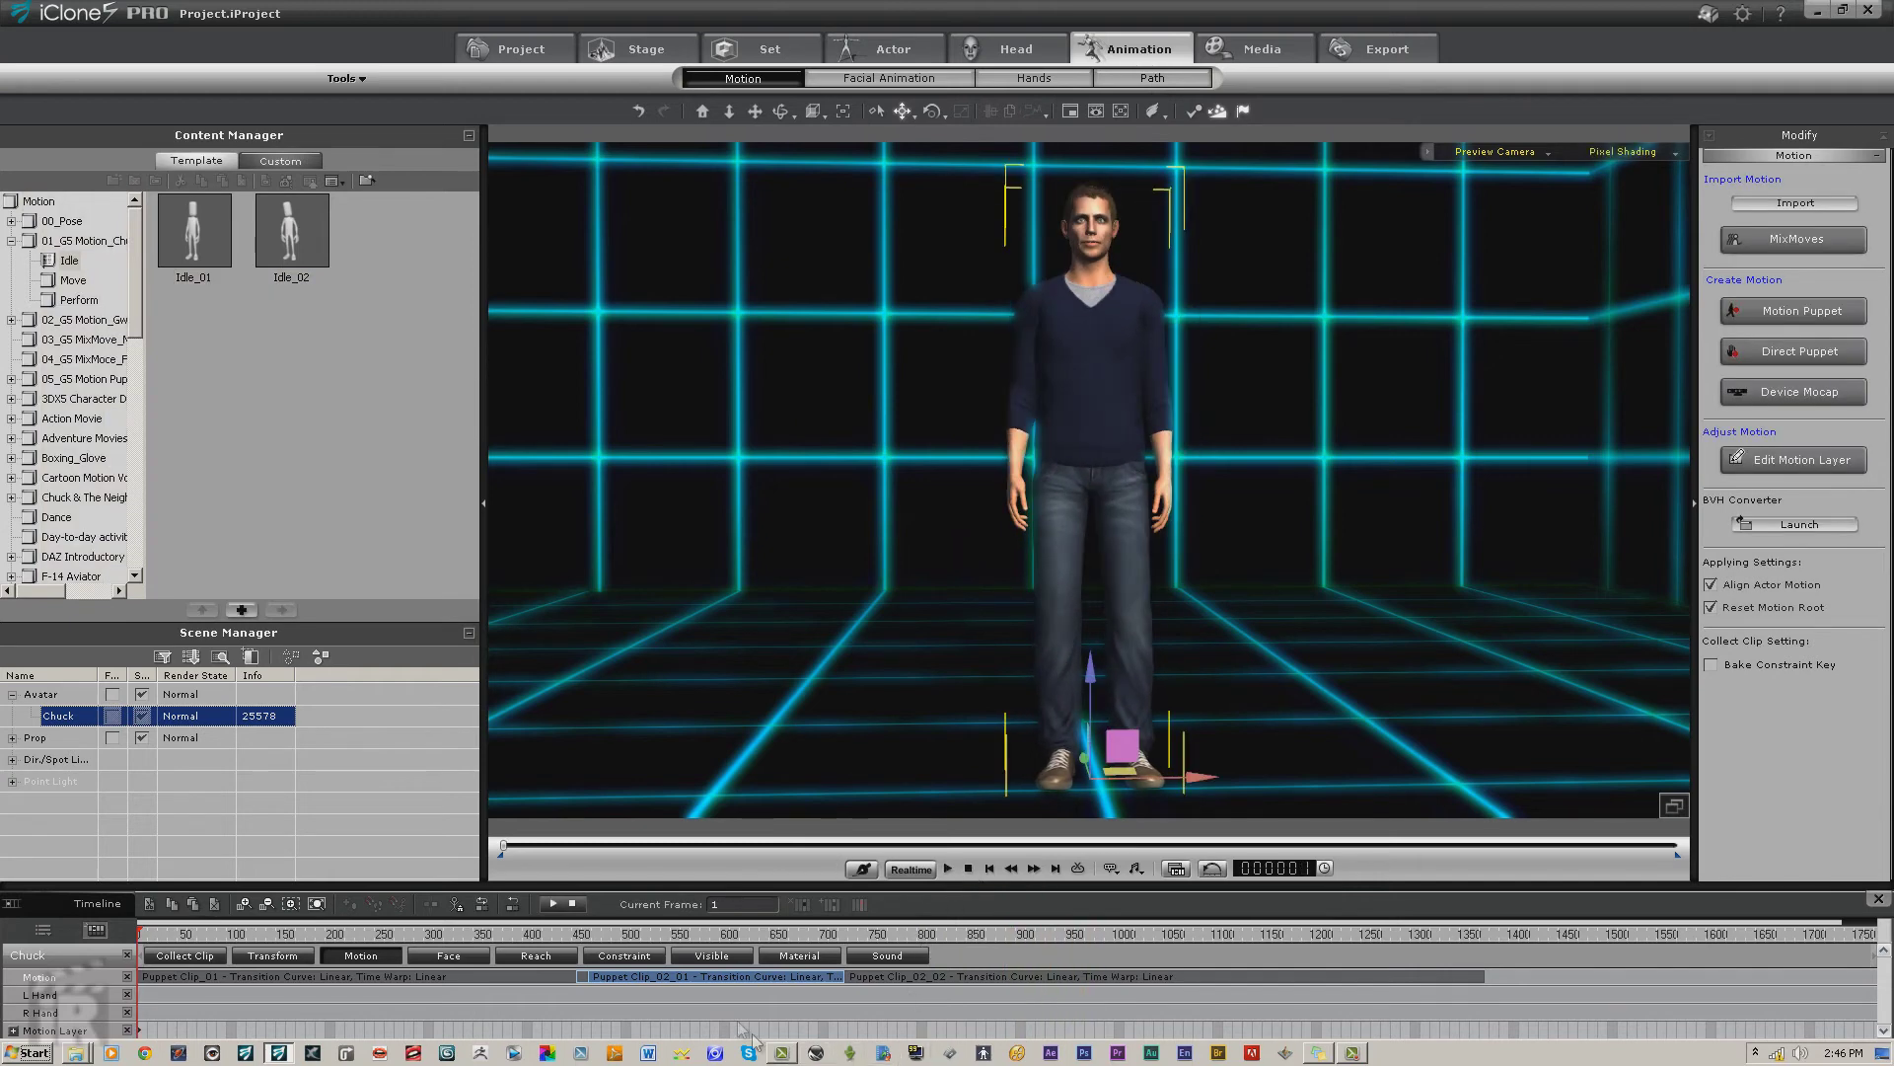
# Step: Delete the middle puppet clip and move the last clip back against the end of the first clip
pyautogui.click(702, 977)
pyautogui.press('Delete')
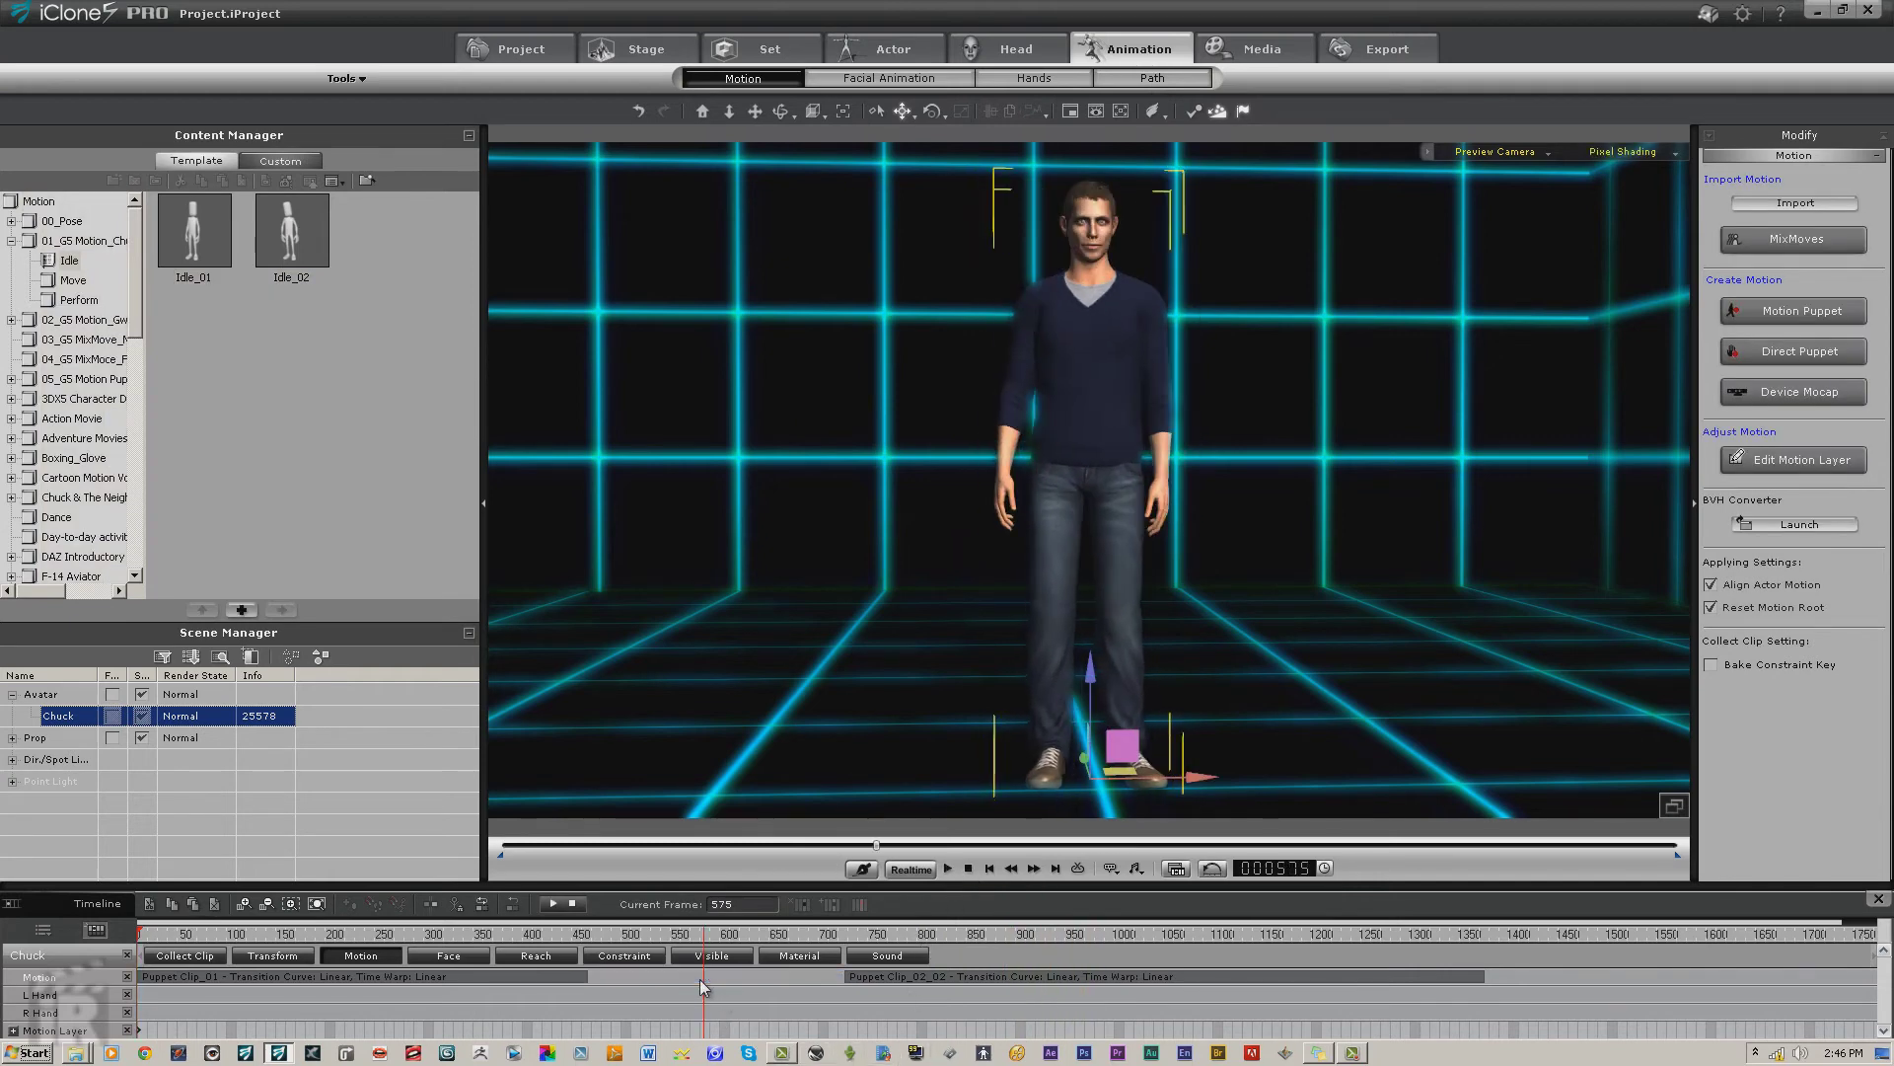
pyautogui.click(851, 983)
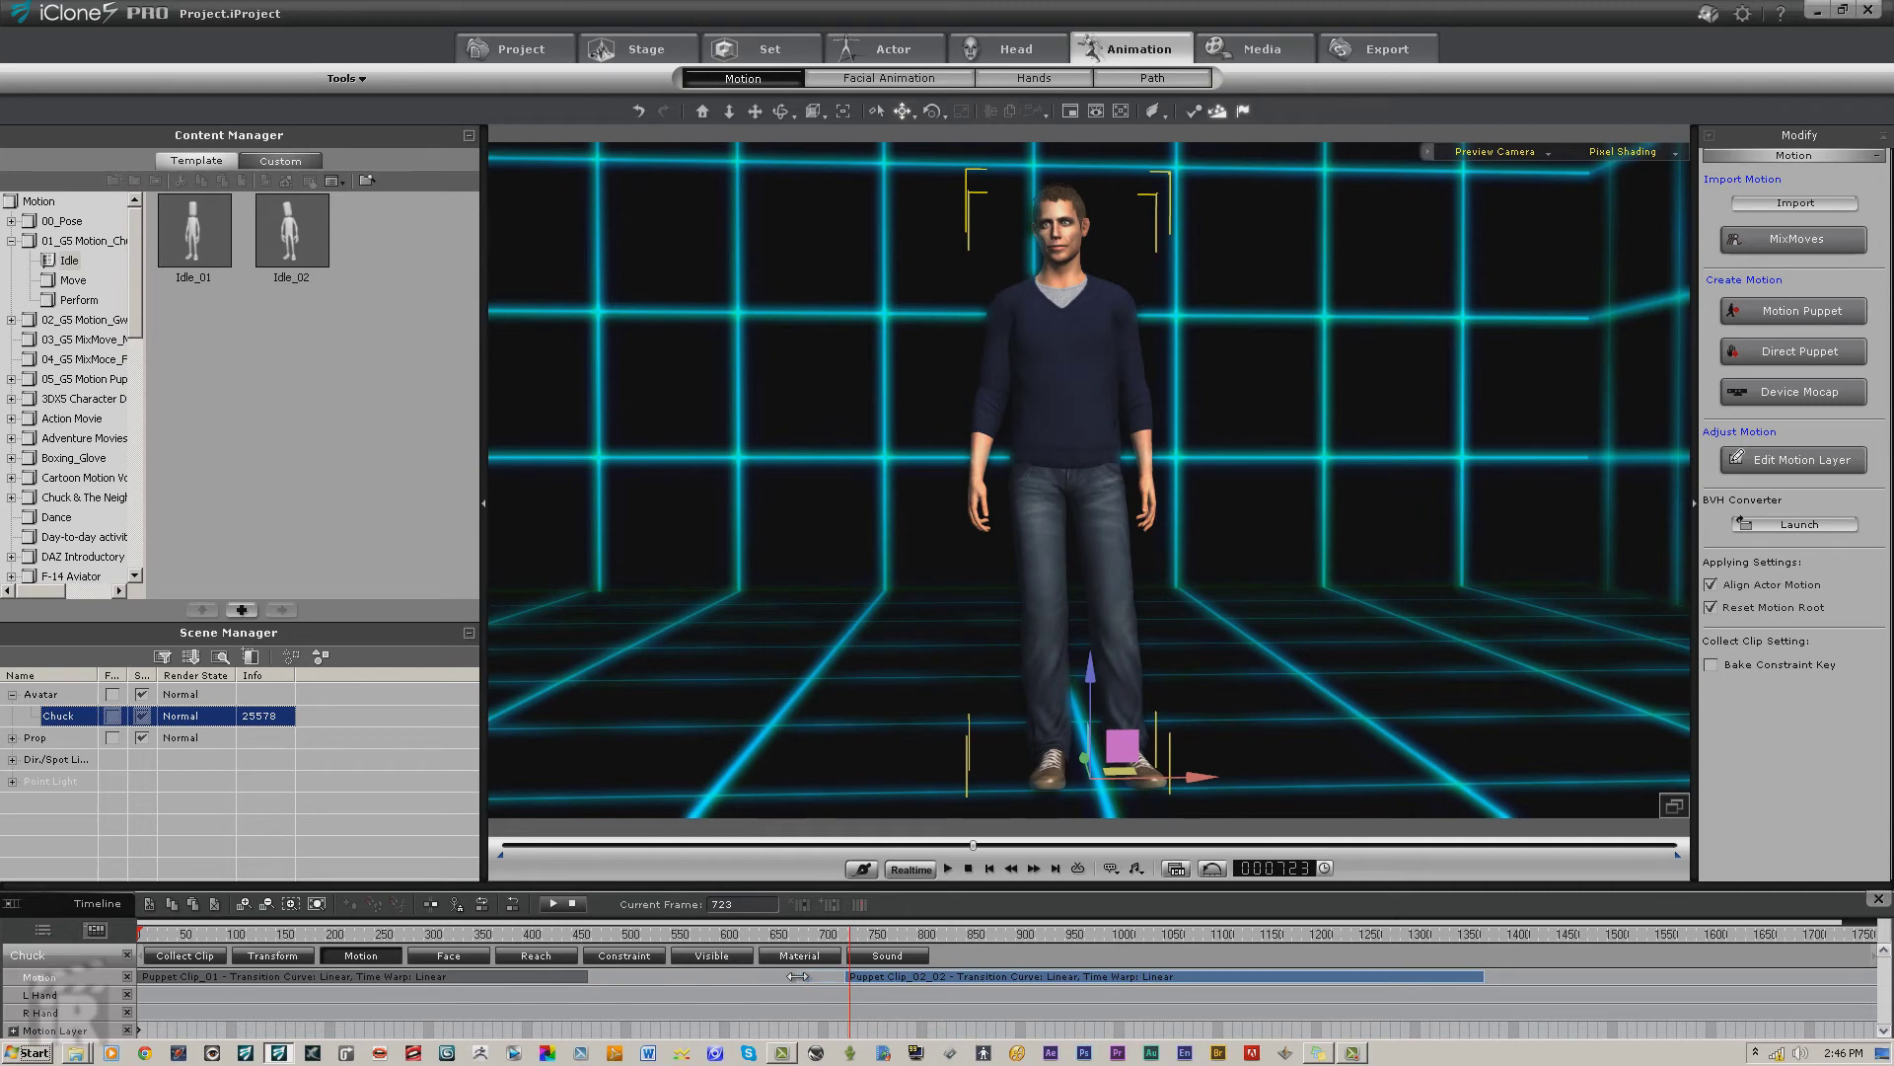
pyautogui.moveTo(898, 977); pyautogui.dragTo(645, 997)
pyautogui.click(643, 997)
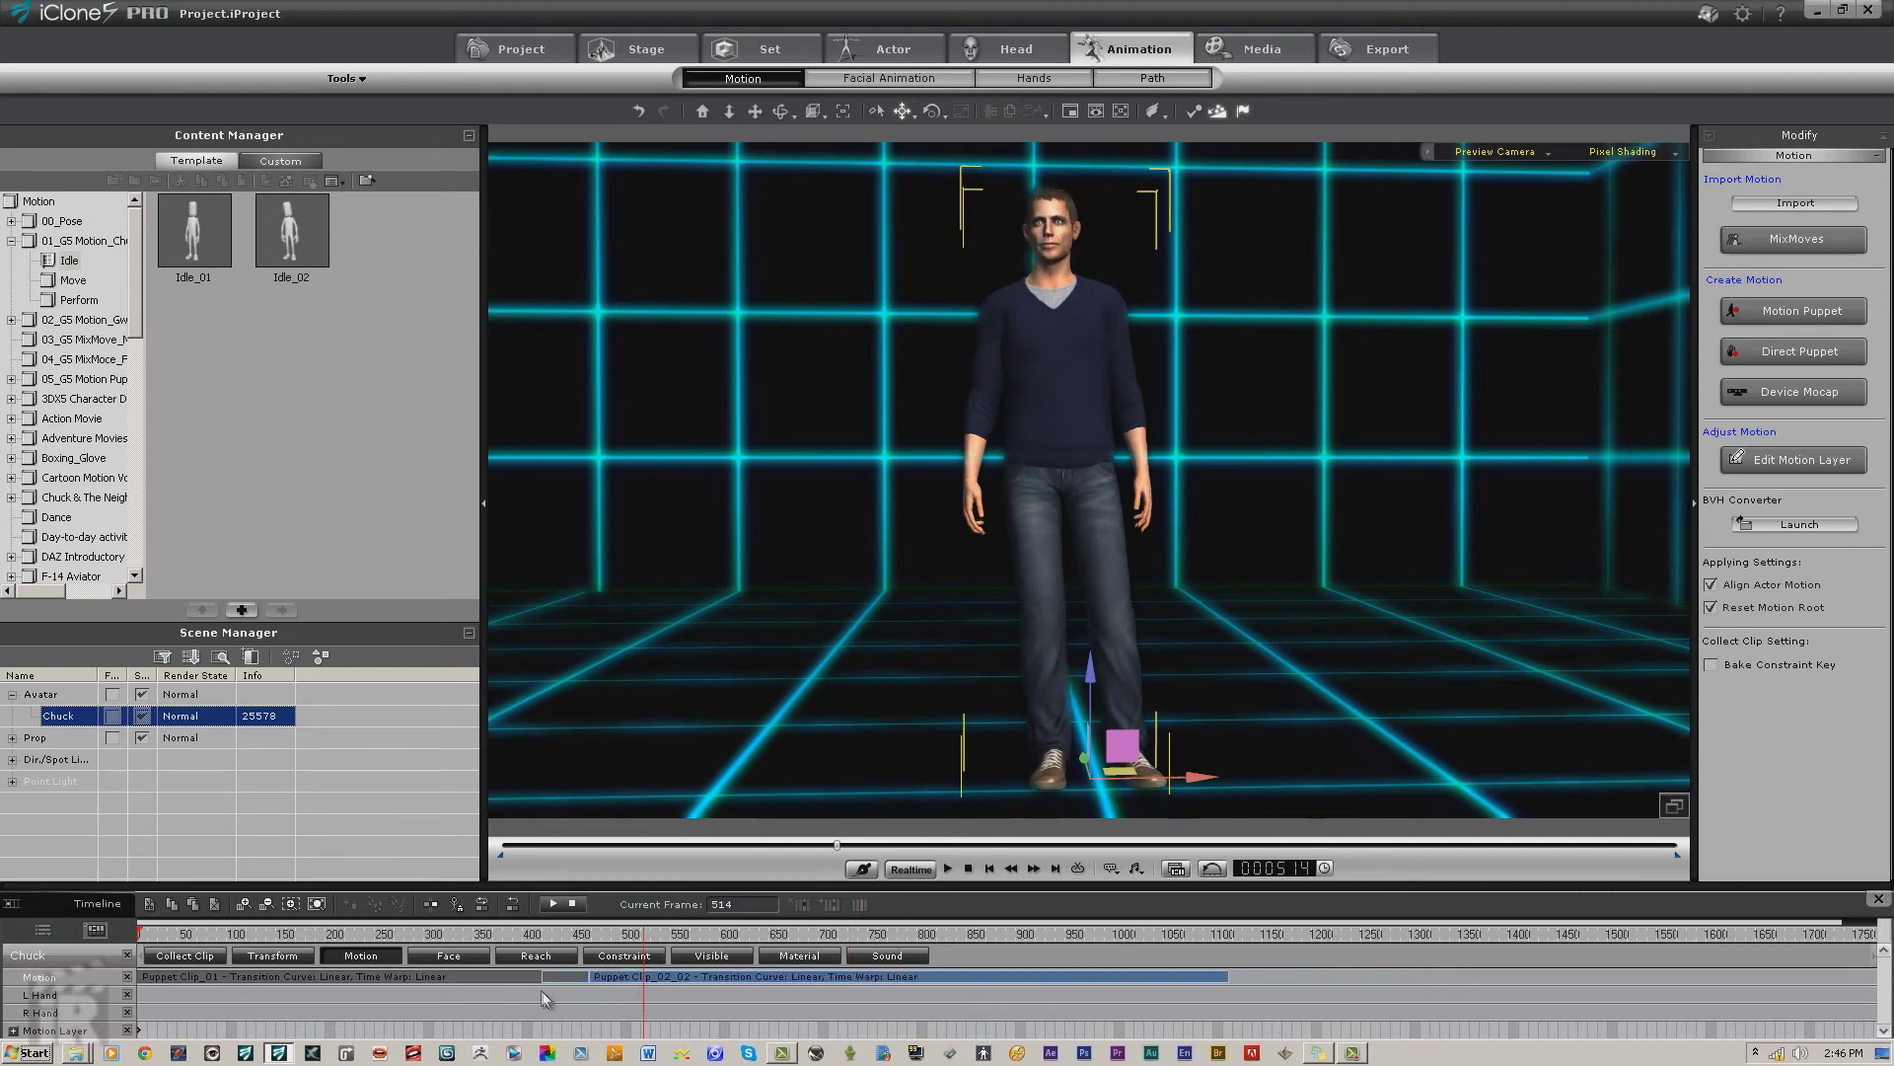
# Step: Play the animation from frame 347 to check the transition between the two joined clips, and stop playback
pyautogui.click(478, 977)
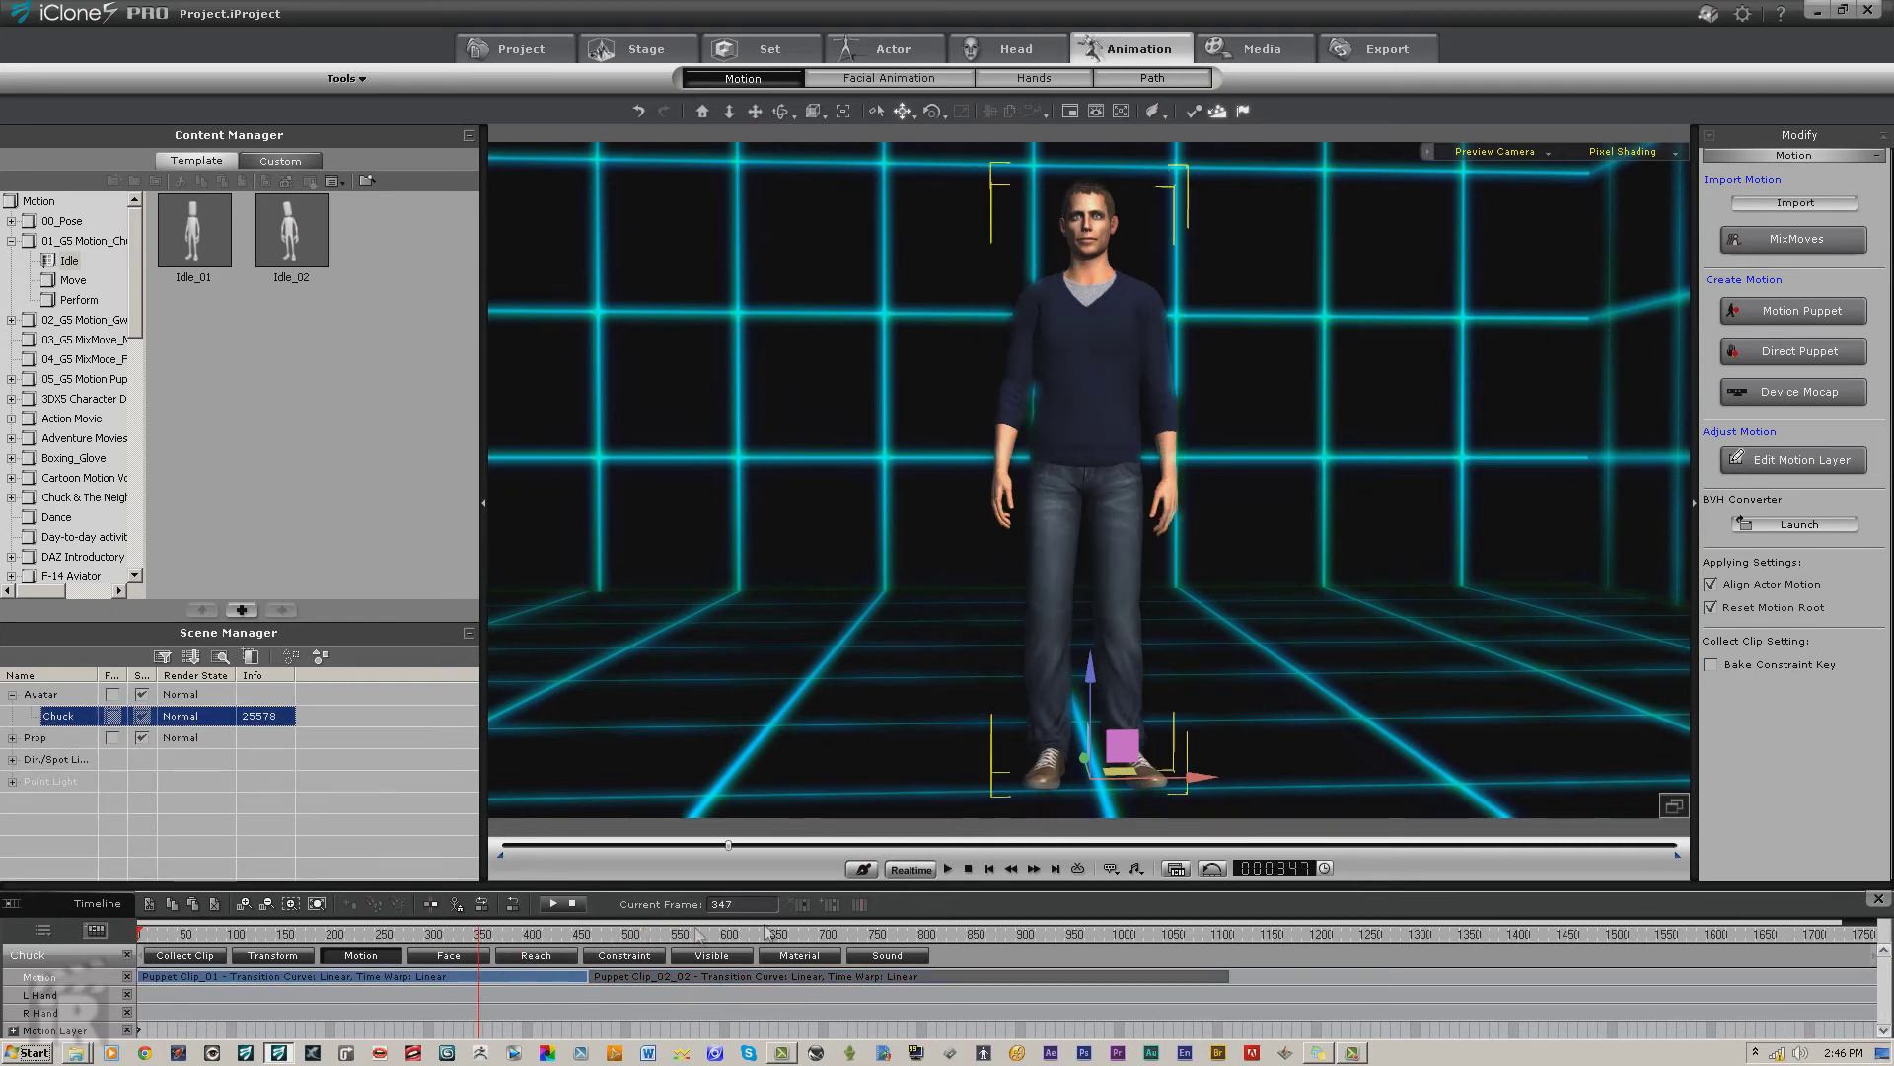
pyautogui.click(948, 869)
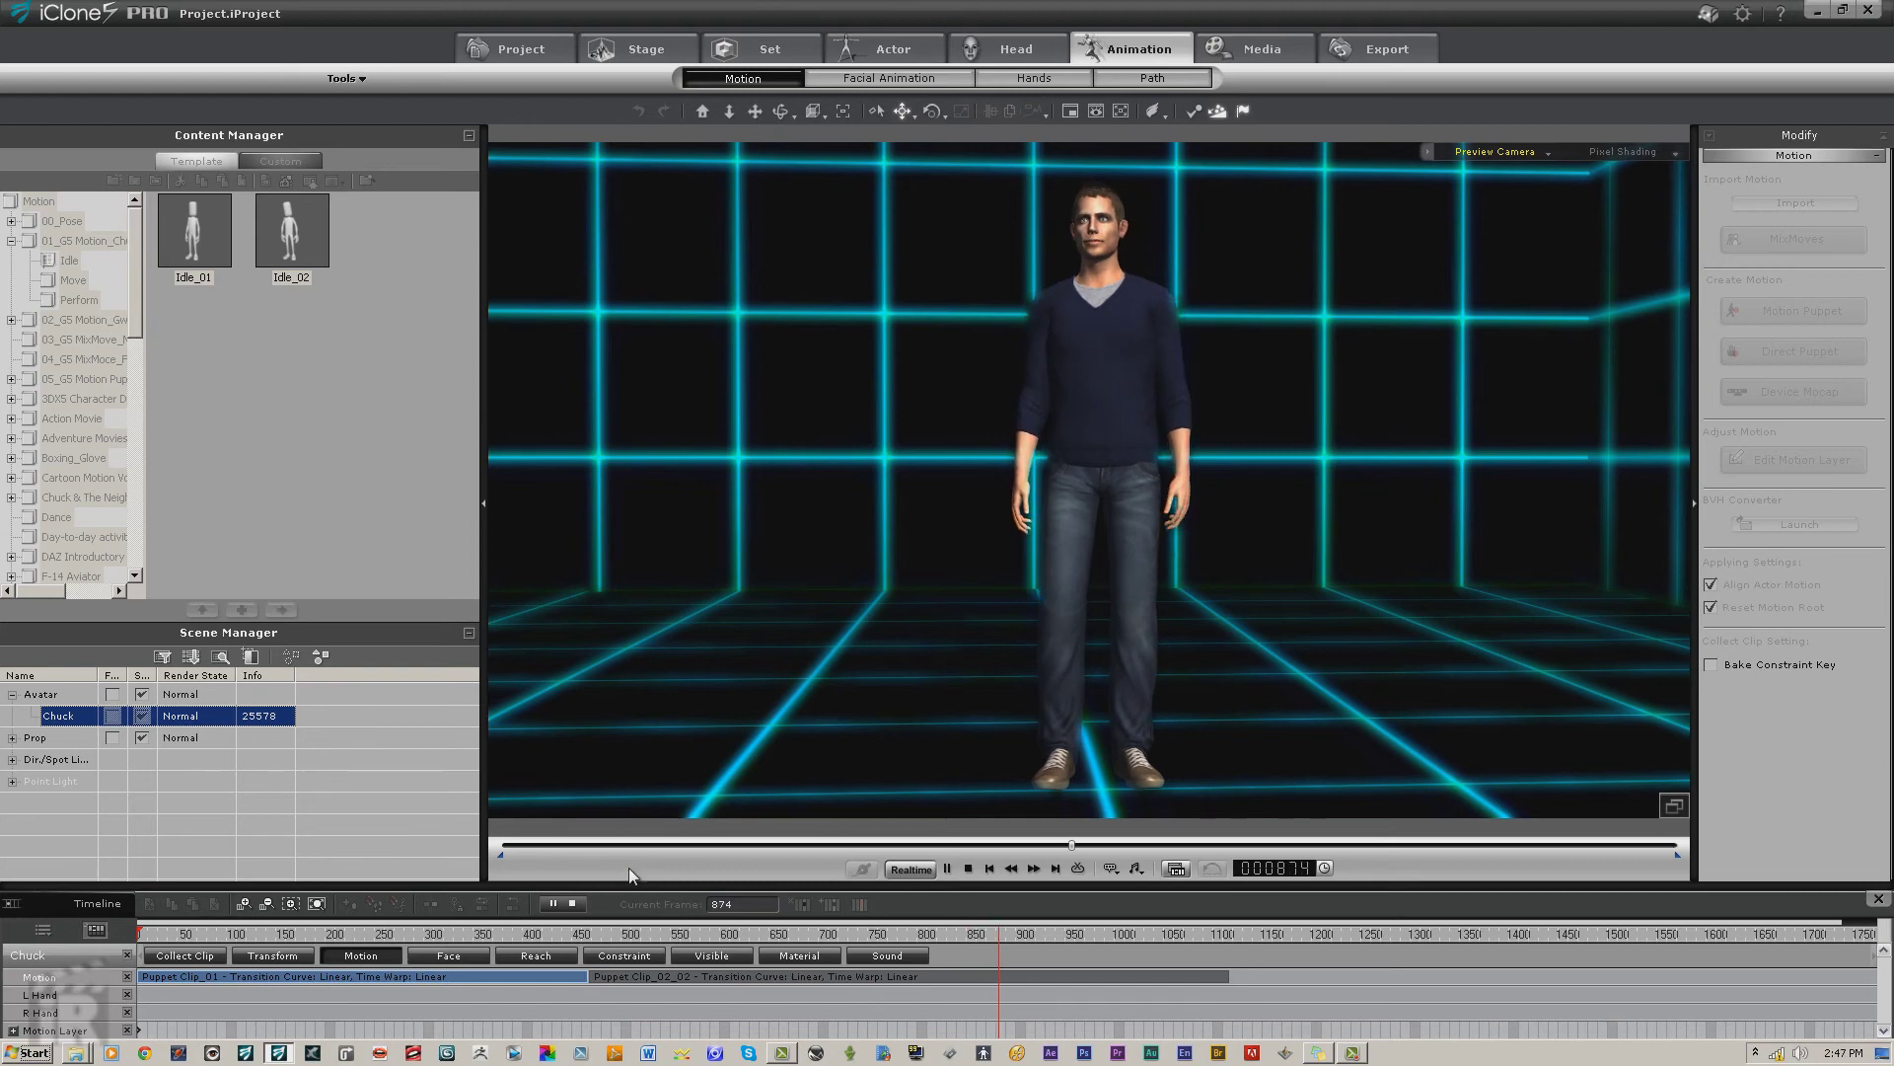
pyautogui.click(572, 904)
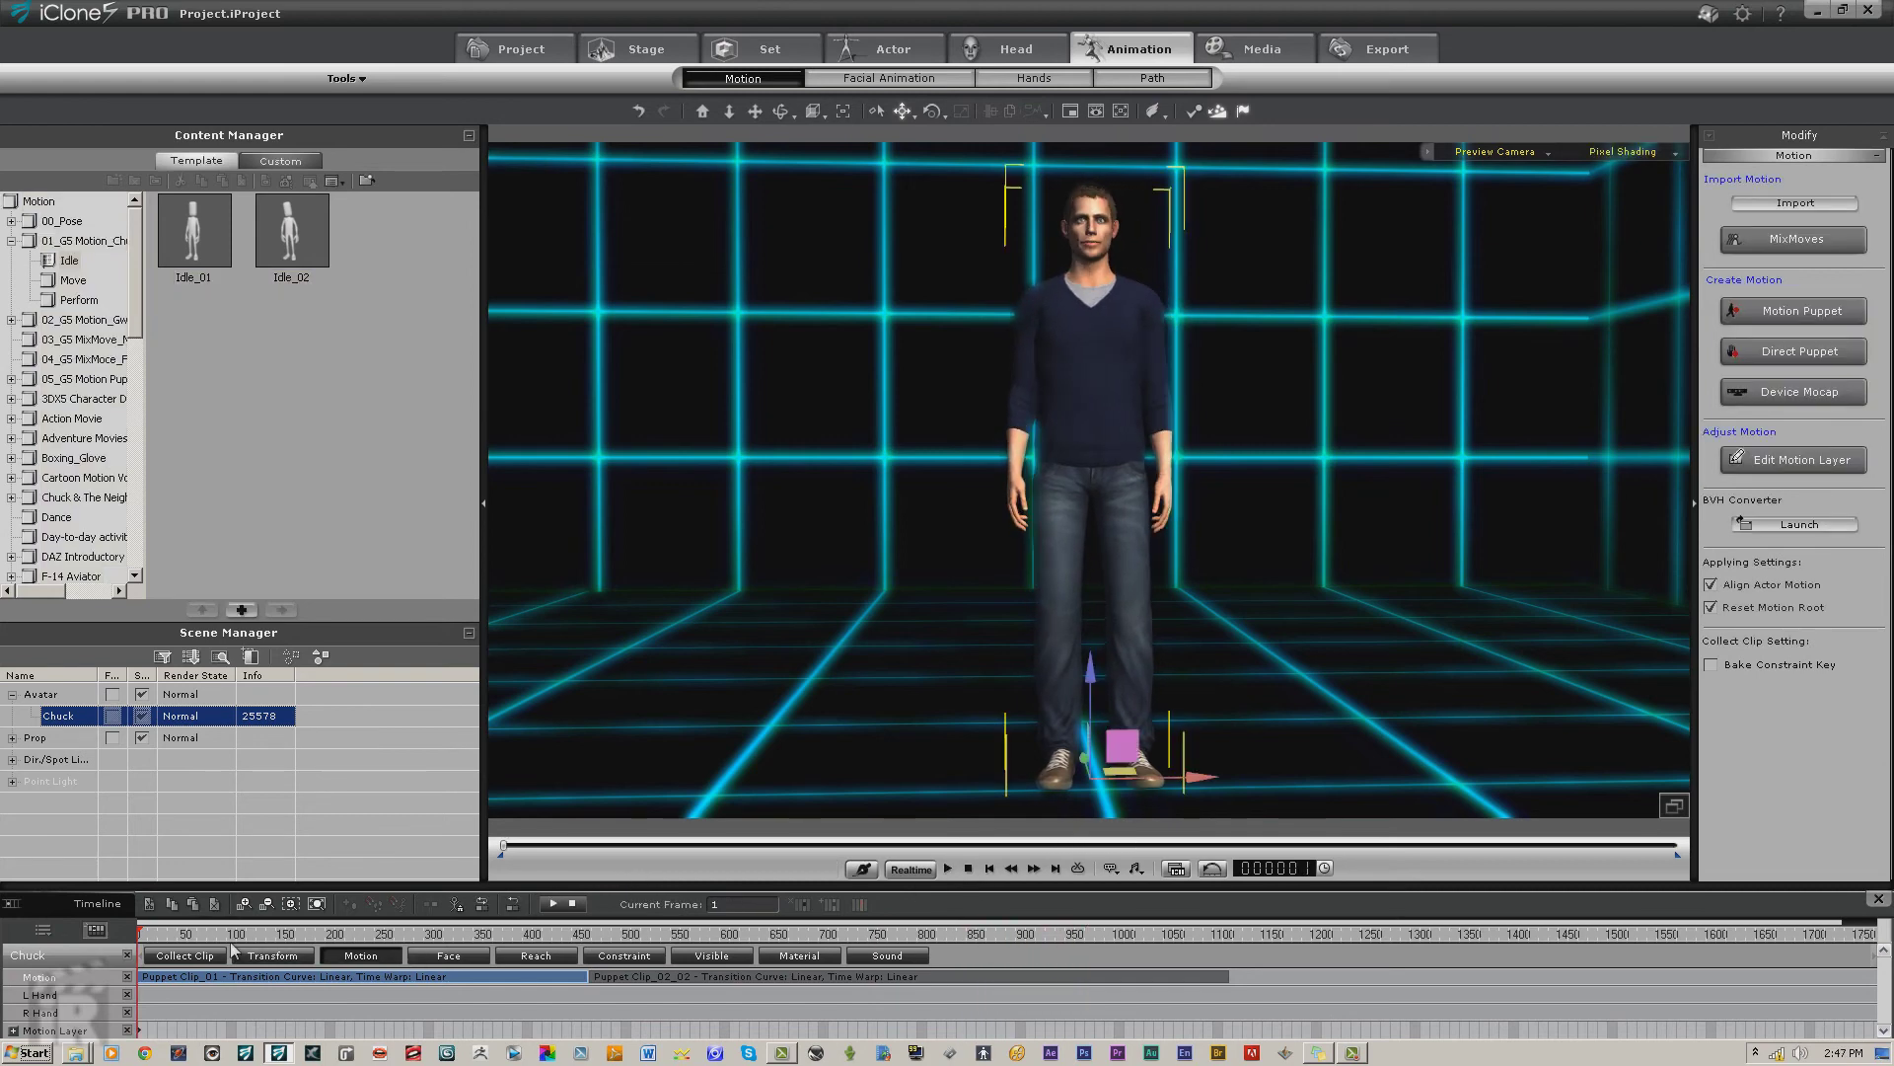
# Step: Mark a Collect Clip range spanning both motion clips to frame 1107, open its Add Motion to Library save dialog and cancel it
pyautogui.click(173, 957)
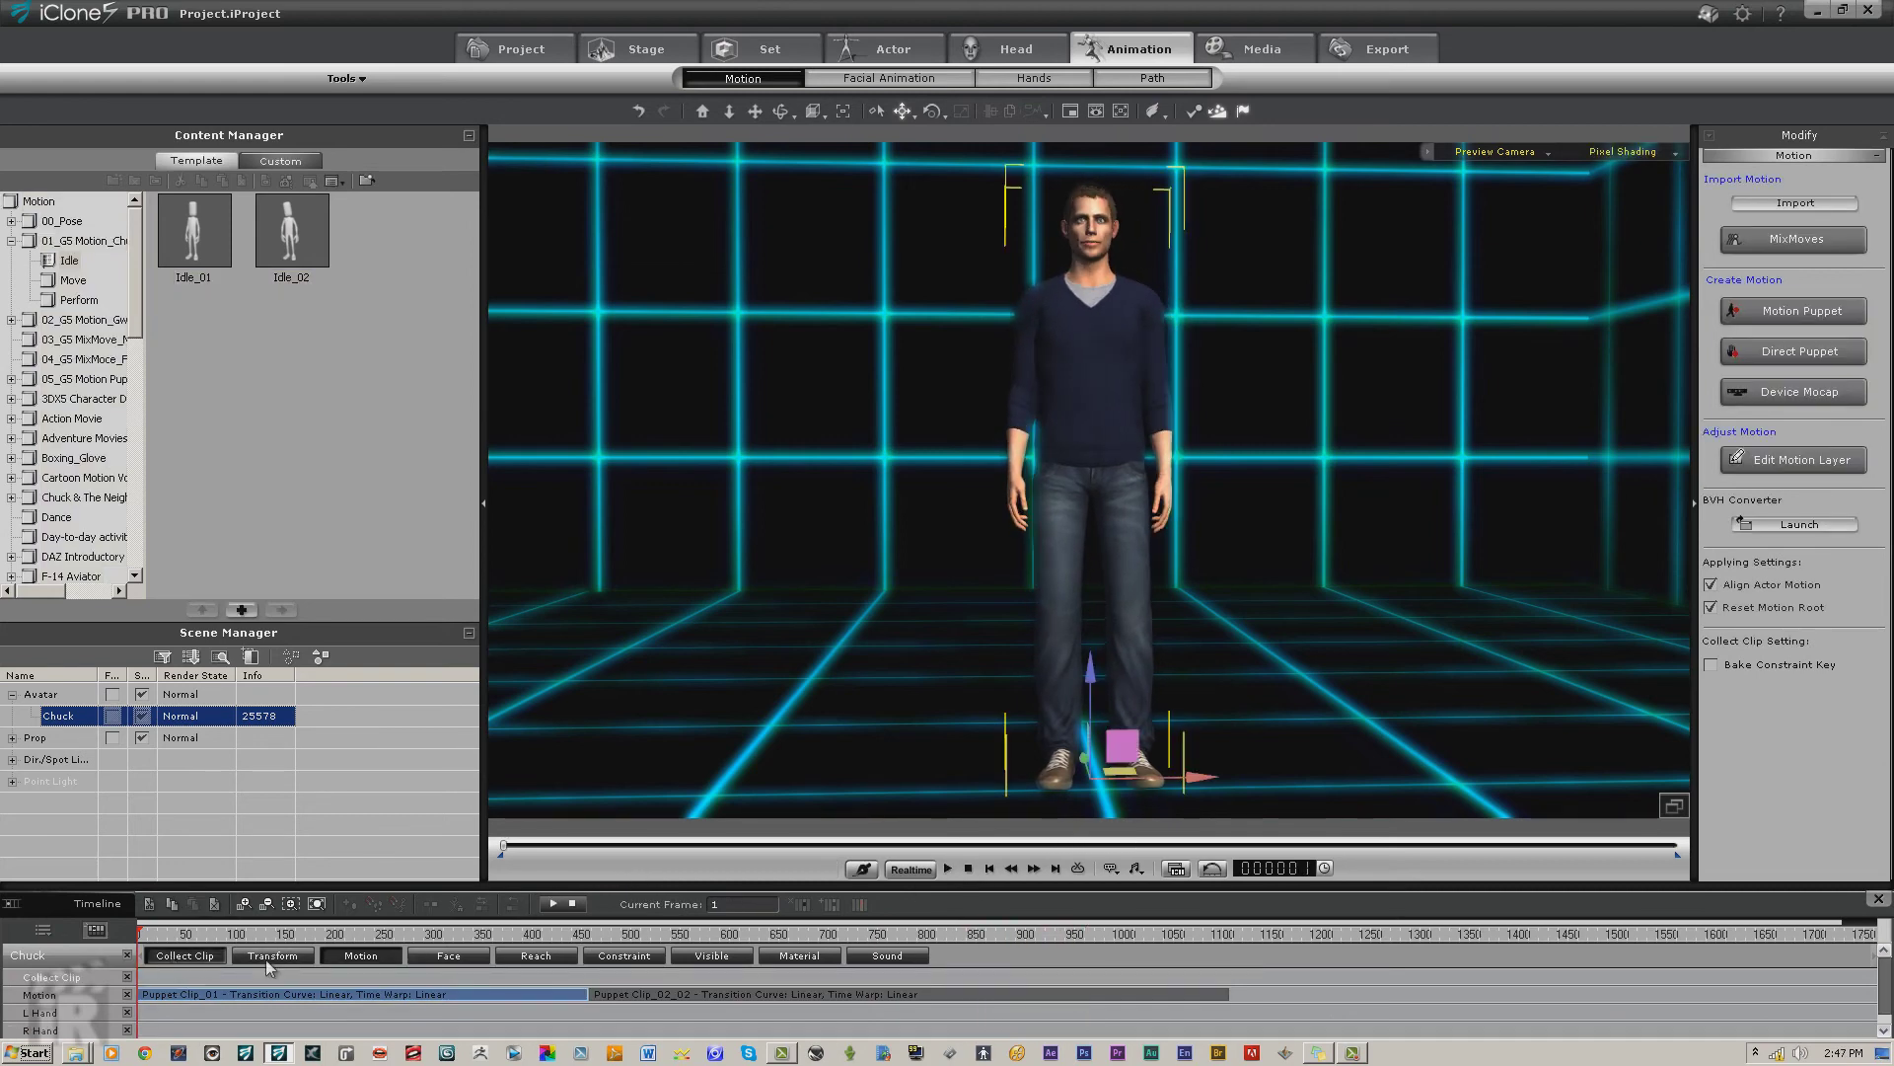
pyautogui.moveTo(1228, 969); pyautogui.dragTo(103, 983)
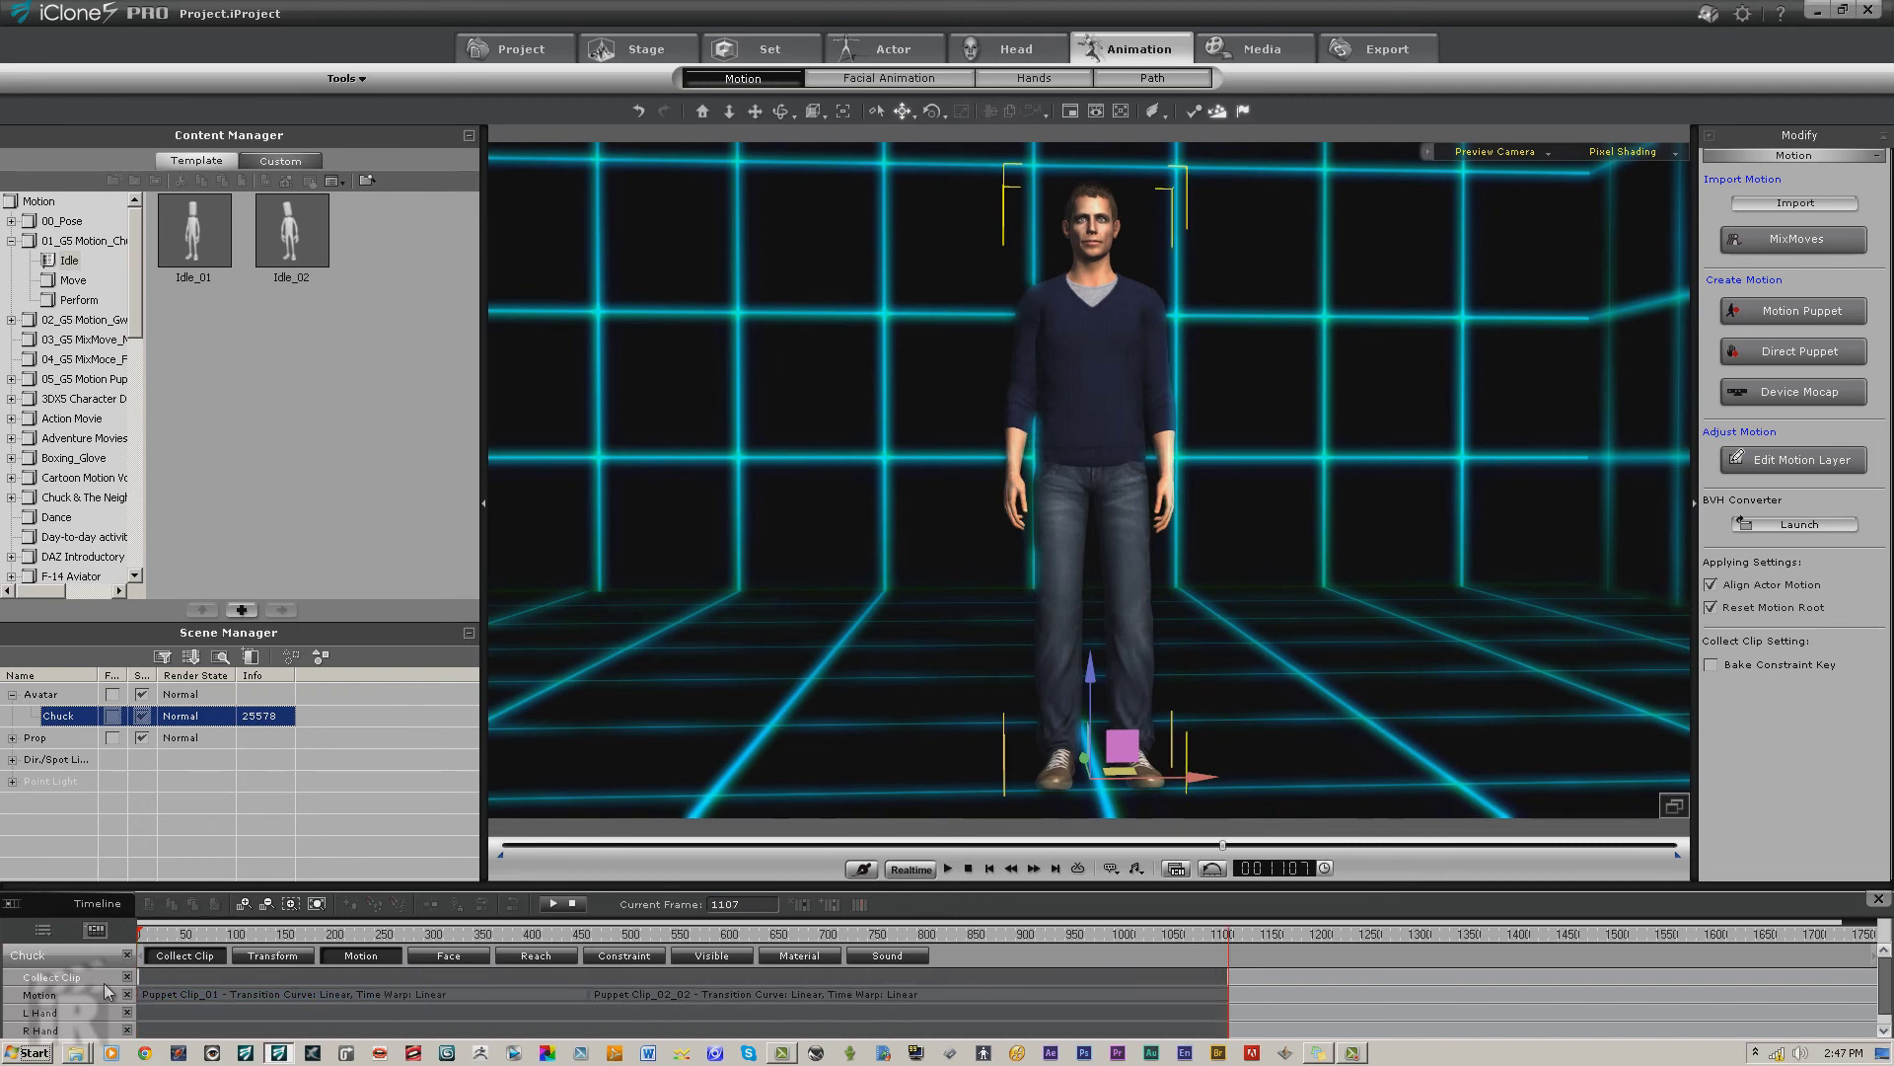
pyautogui.rightClick(590, 969)
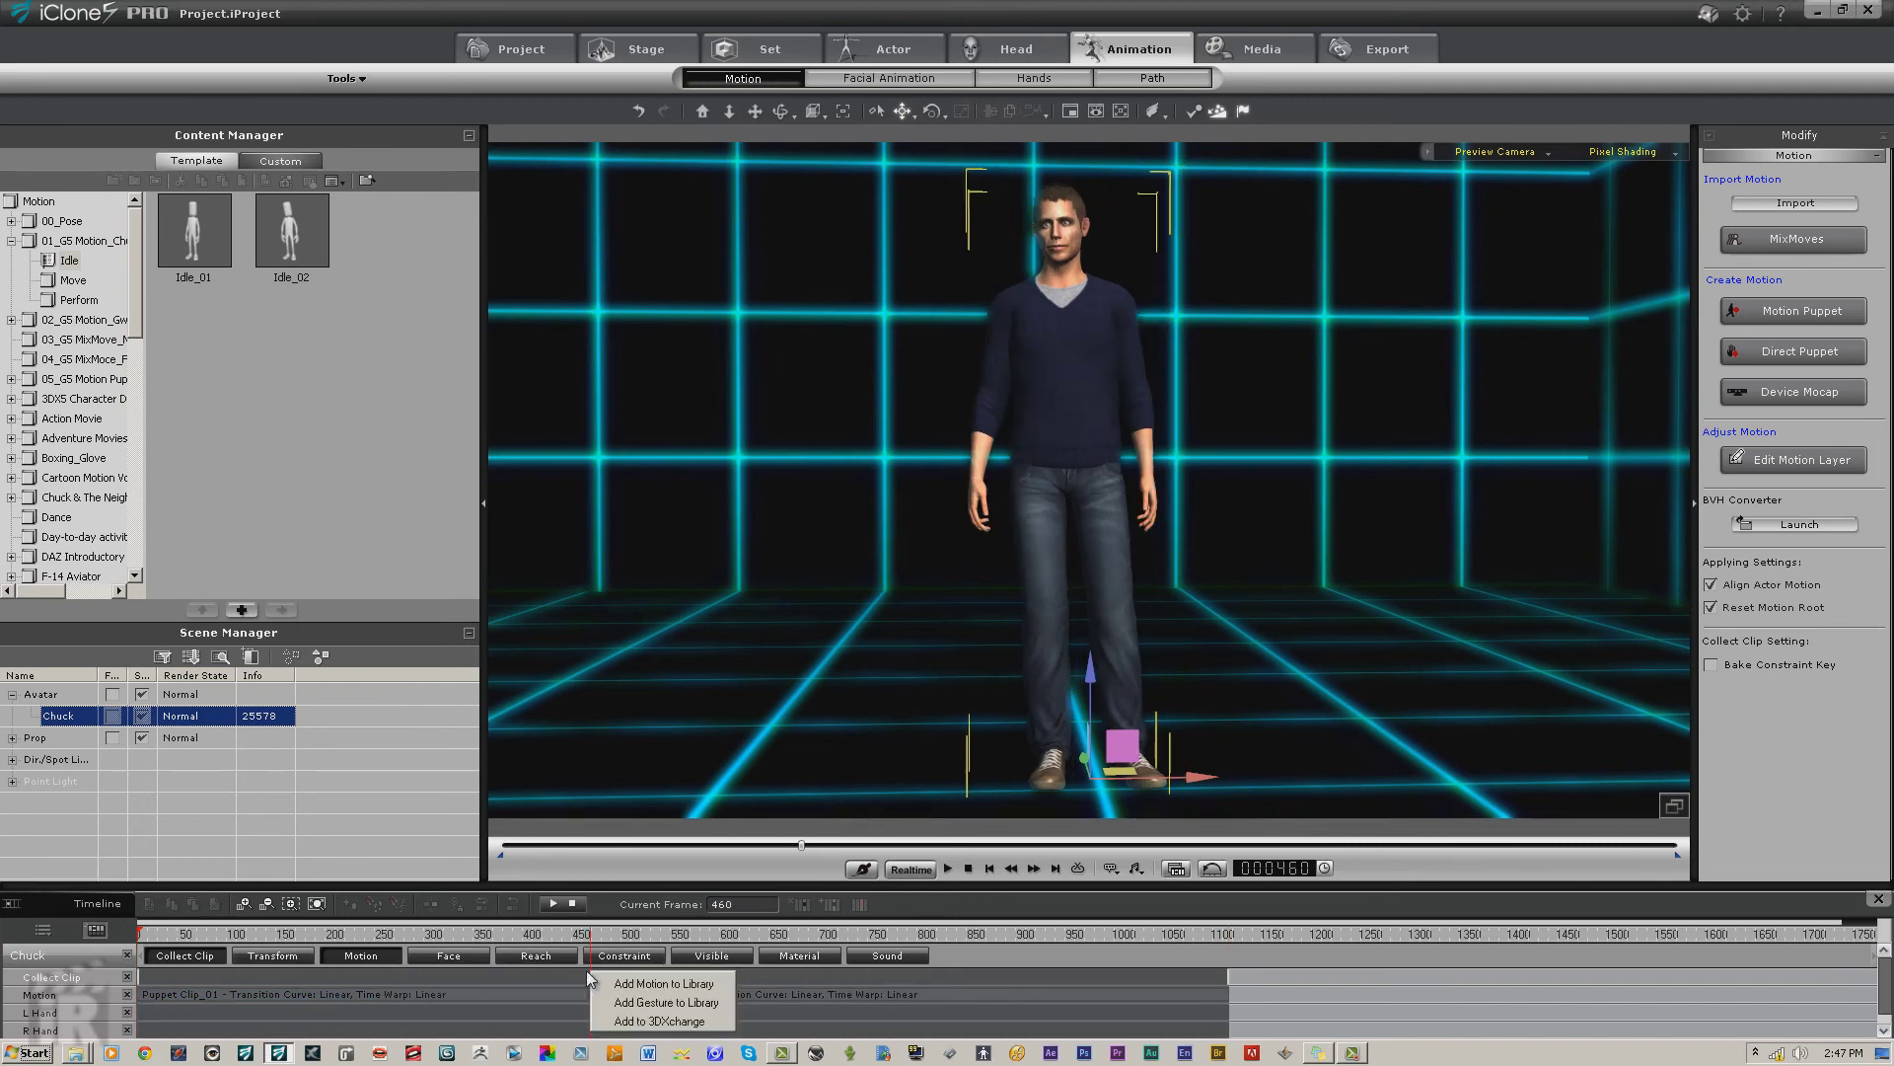
pyautogui.click(647, 984)
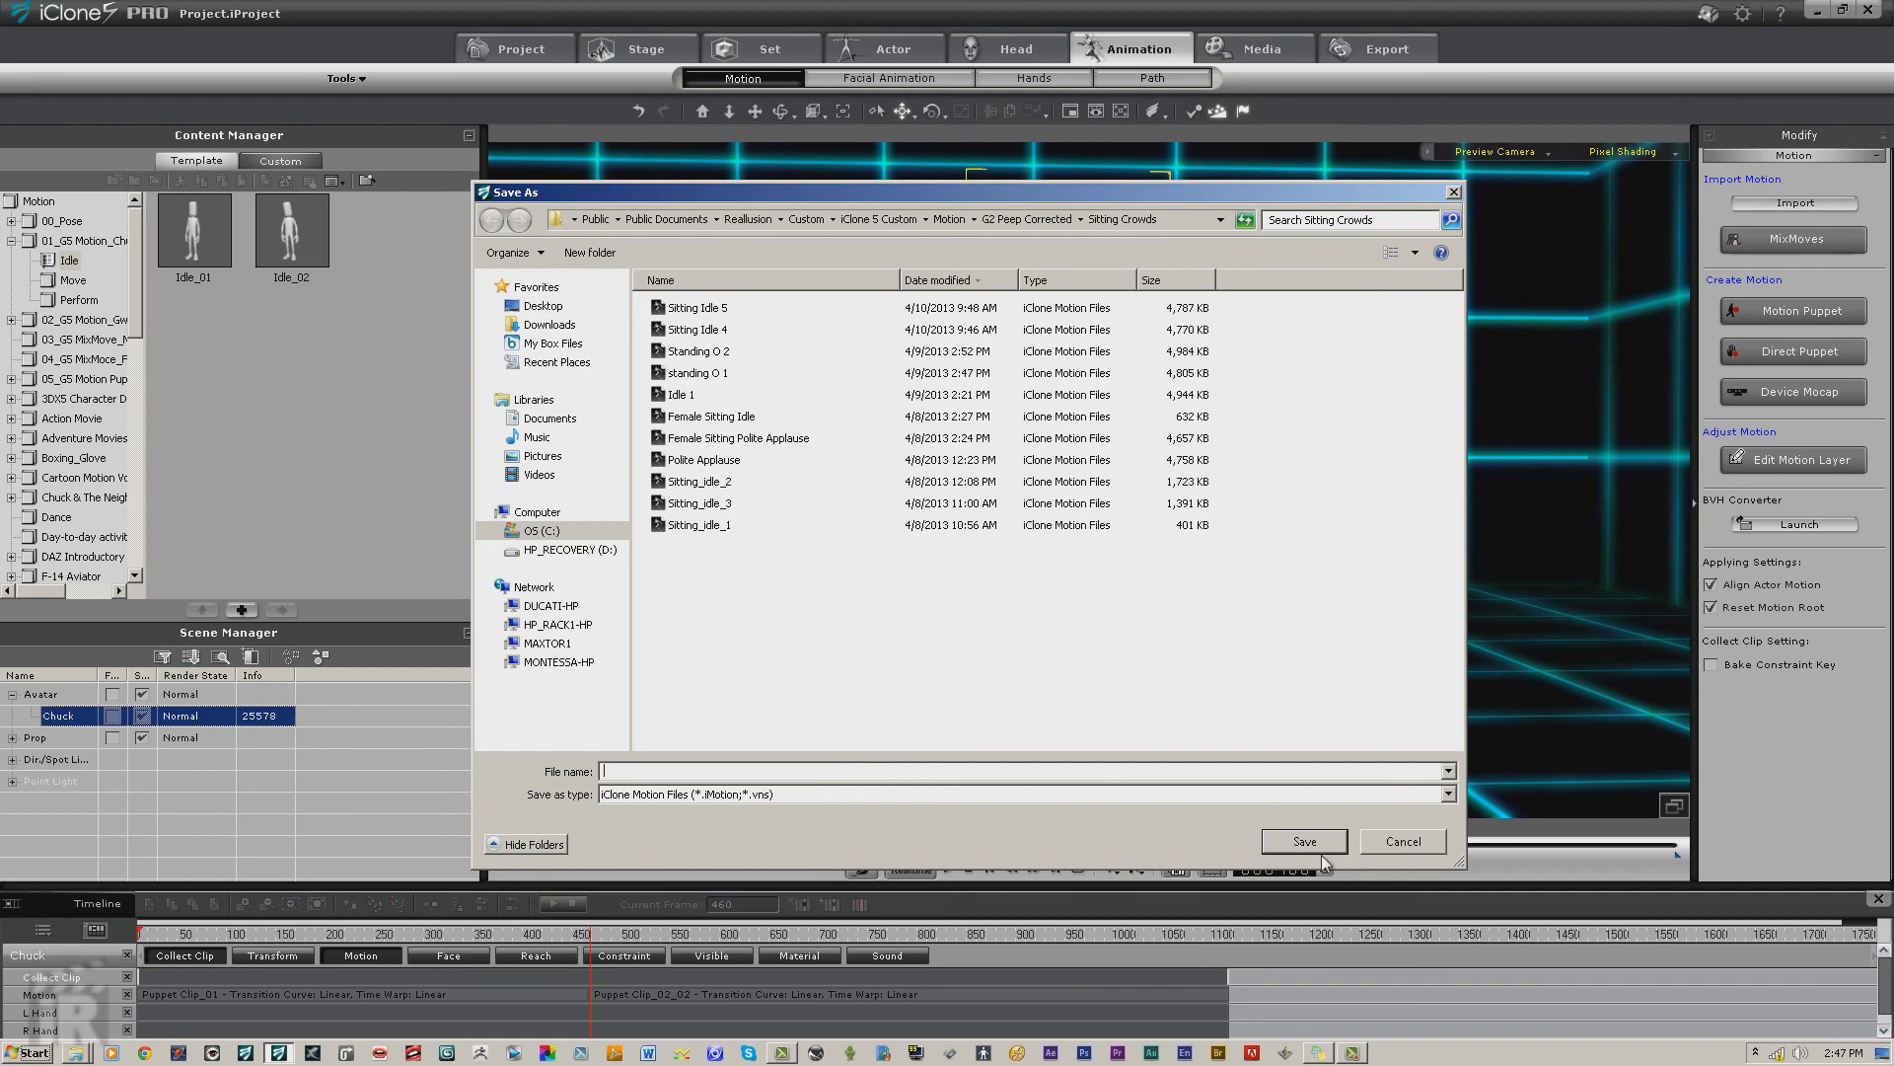
pyautogui.click(1454, 193)
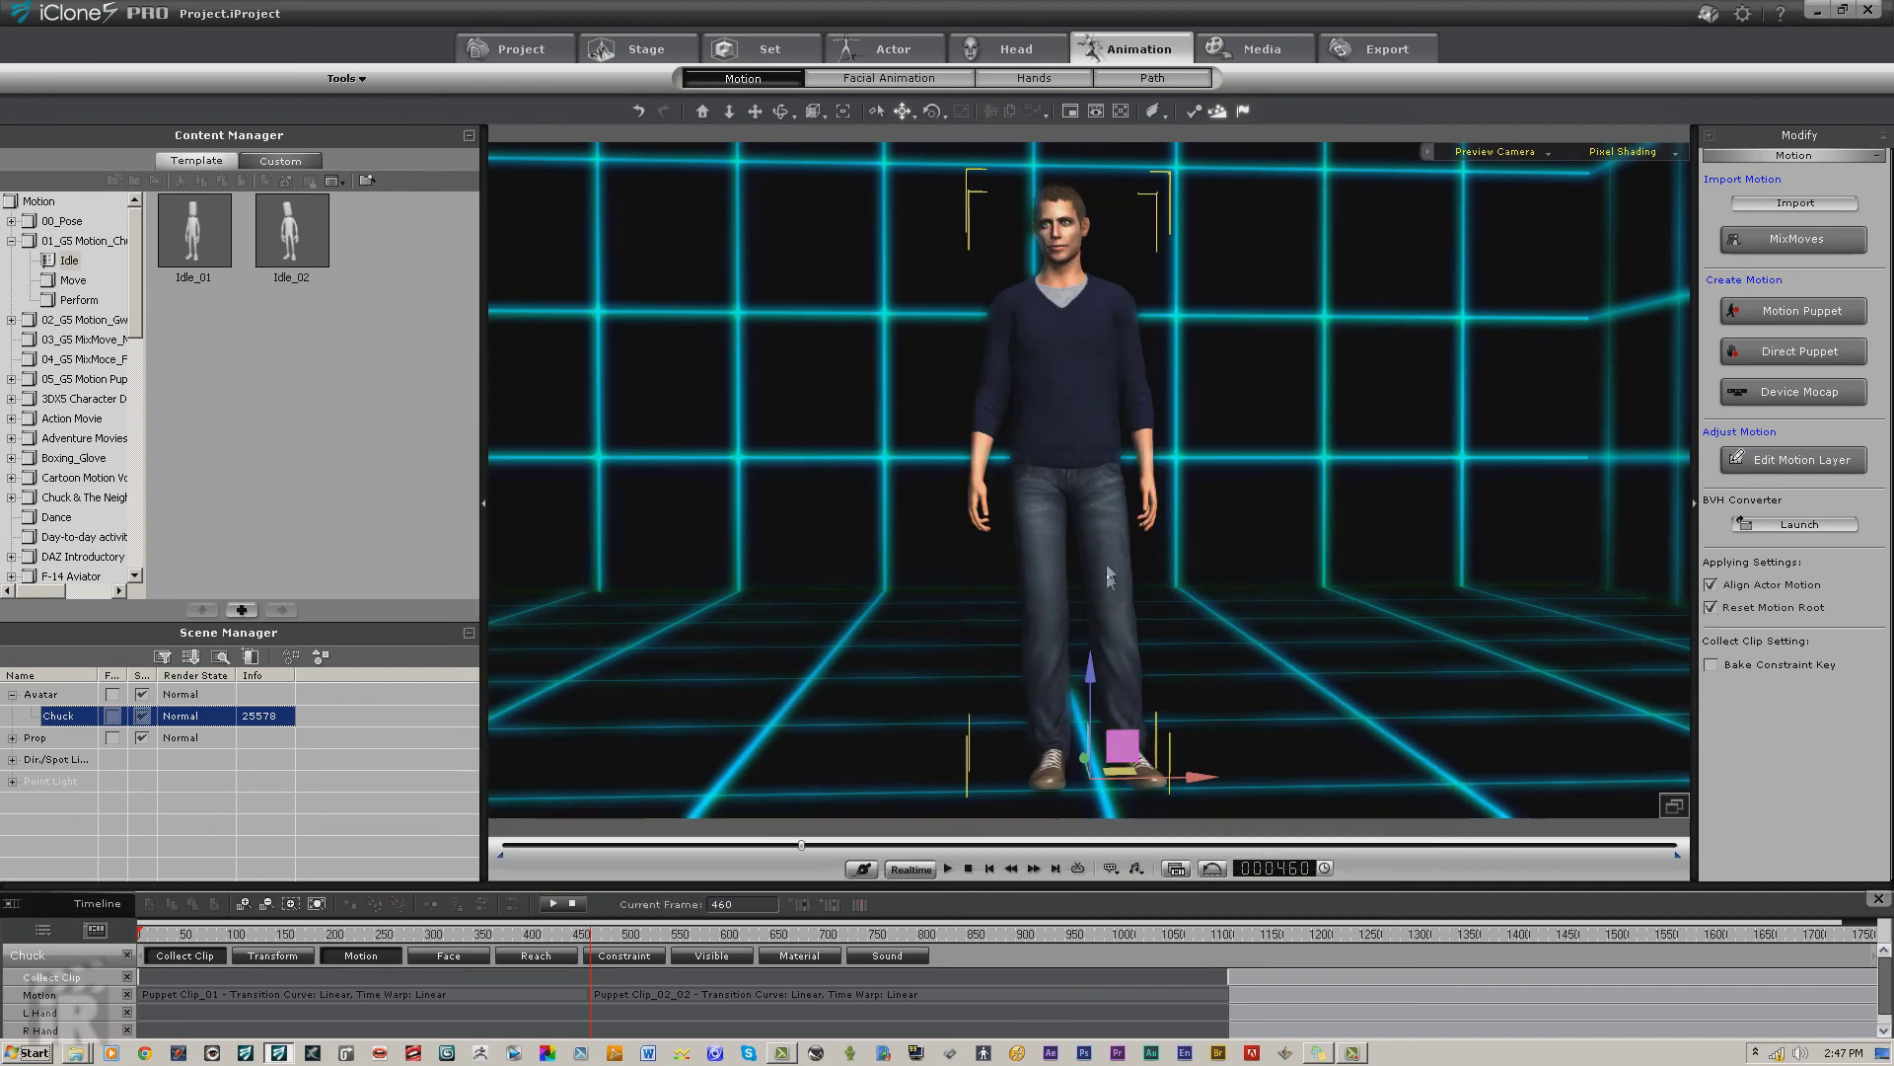